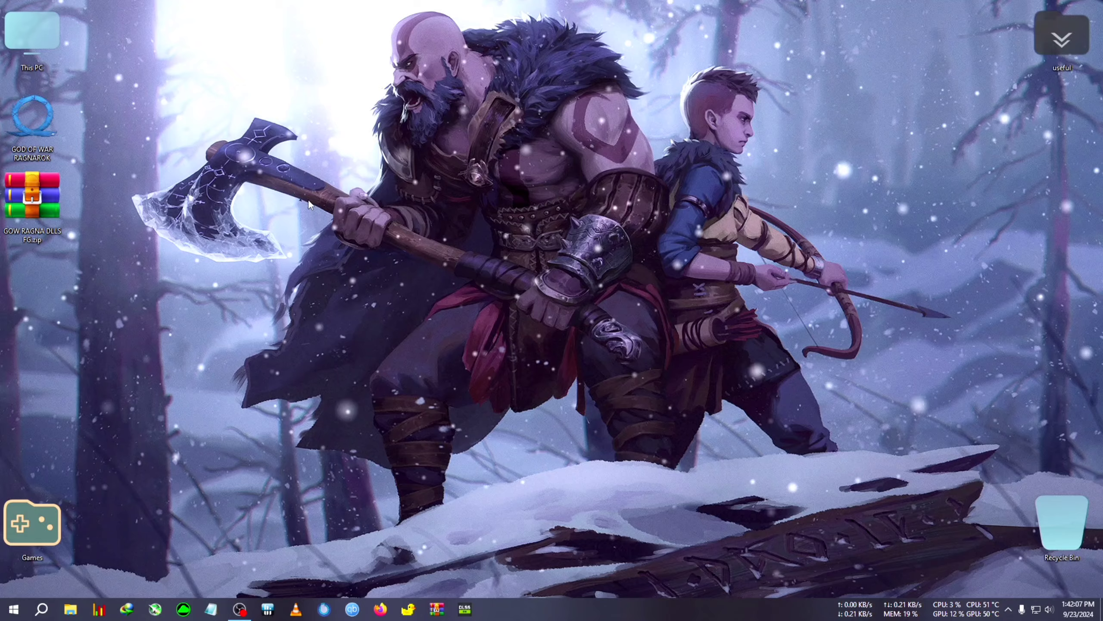
{"action": "mouse_move", "coordinate": [52, 204]}
{"action": "left_mouse_down"}
{"action": "mouse_move", "coordinate": [111, 276]}
{"action": "mouse_move", "coordinate": [40, 221]}
{"action": "left_mouse_up"}
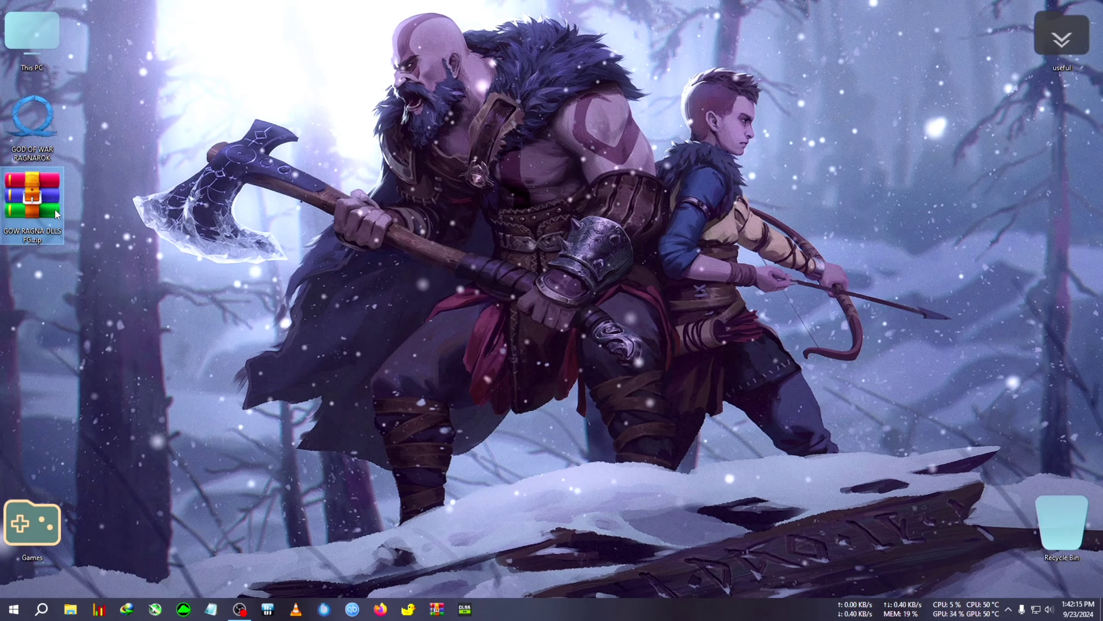
{"action": "left_click_drag", "start_coordinate": [54, 208], "coordinate": [183, 45]}
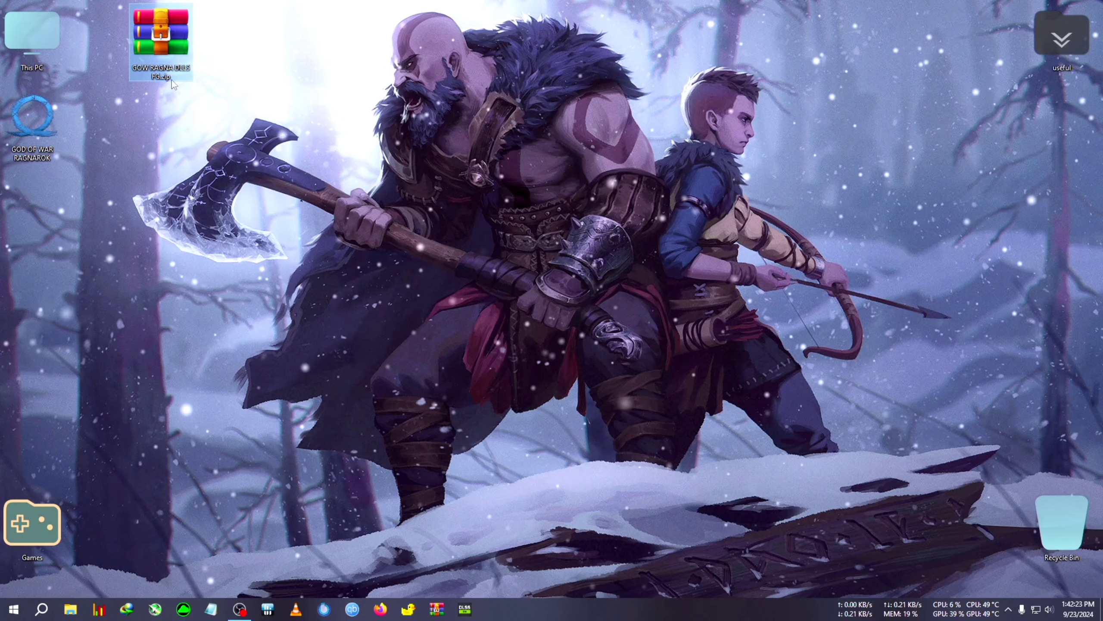
{"action": "left_click_drag", "start_coordinate": [171, 80], "coordinate": [162, 134]}
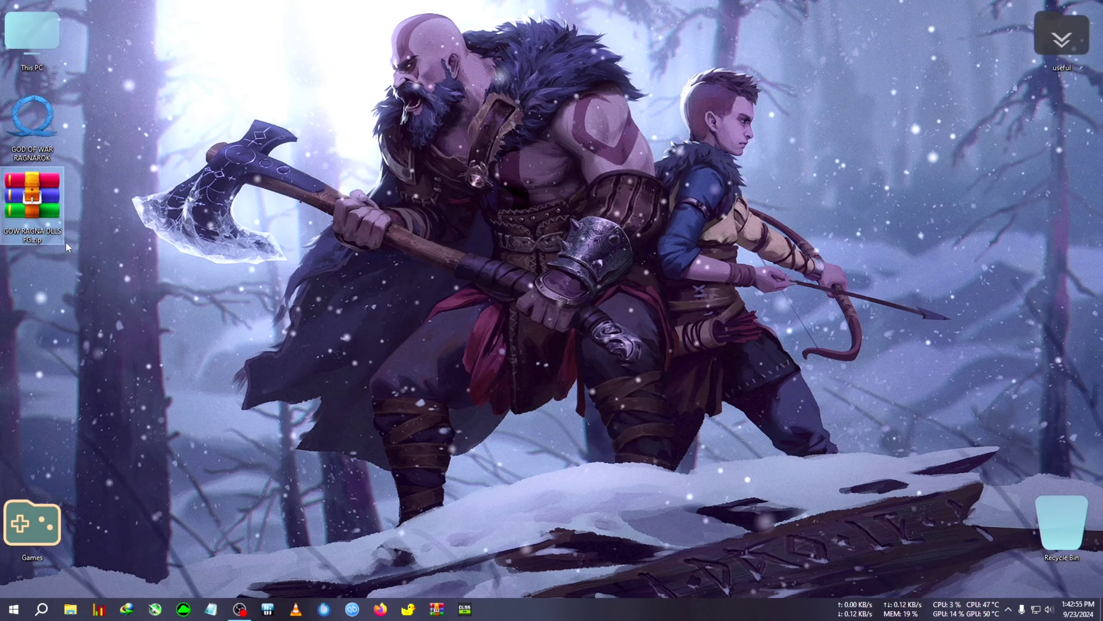
{"action": "mouse_move", "coordinate": [34, 216]}
{"action": "left_mouse_down"}
{"action": "mouse_move", "coordinate": [135, 128]}
{"action": "mouse_move", "coordinate": [37, 235]}
{"action": "left_mouse_up"}
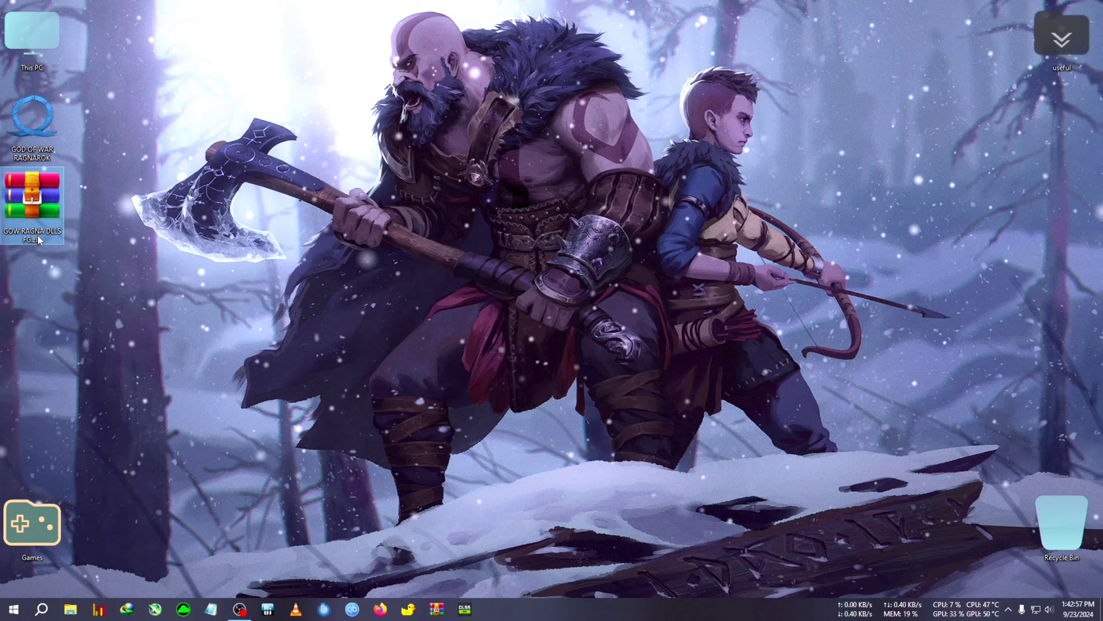
Extract the GOW RAGNA DLLS FG archive on the desktop and open the extracted folder beside the free desktop space.
{"action": "right_click", "coordinate": [56, 202]}
{"action": "left_click", "coordinate": [145, 281]}
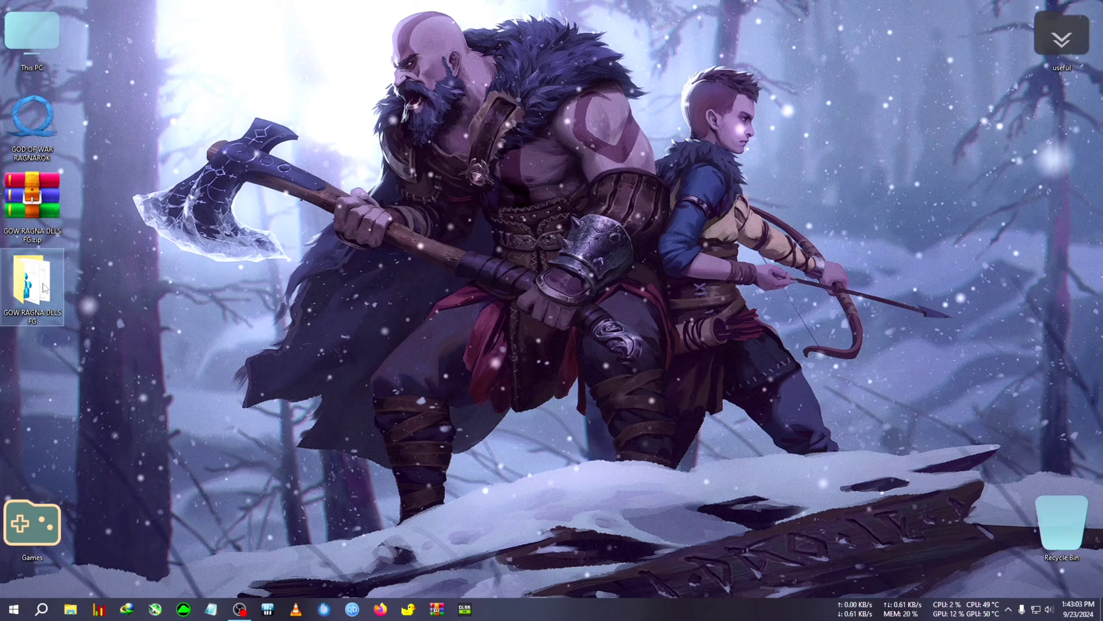
{"action": "double_click", "coordinate": [44, 288]}
{"action": "left_click_drag", "start_coordinate": [362, 67], "coordinate": [924, 137]}
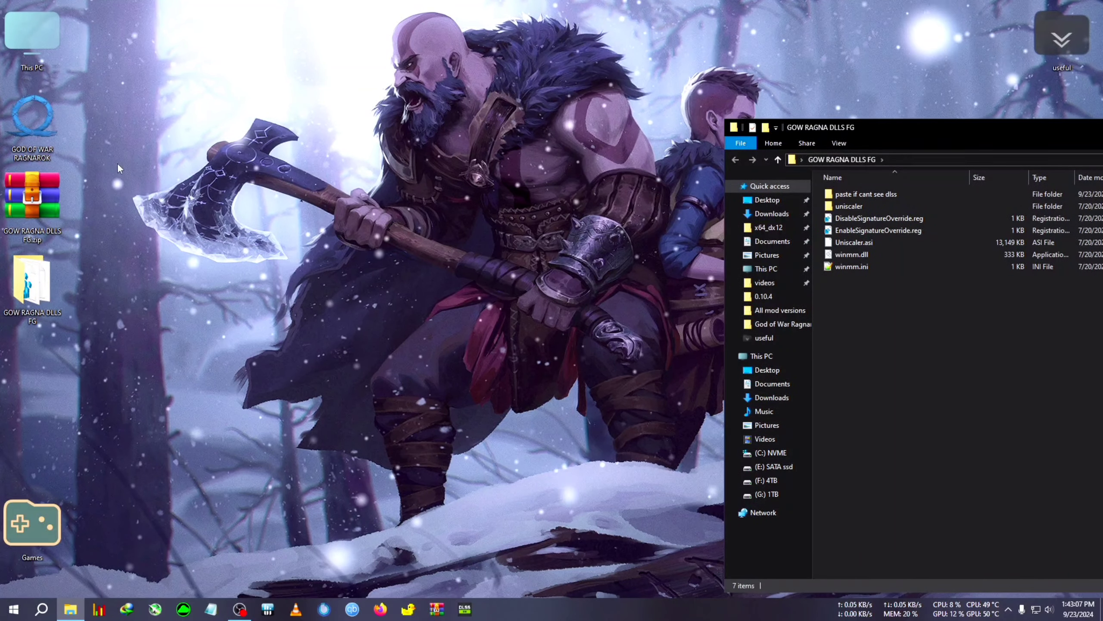
Open the God of War Ragnarok shortcut's file location and place it next to the extracted mod folder.
{"action": "right_click", "coordinate": [55, 138]}
{"action": "left_click", "coordinate": [133, 169]}
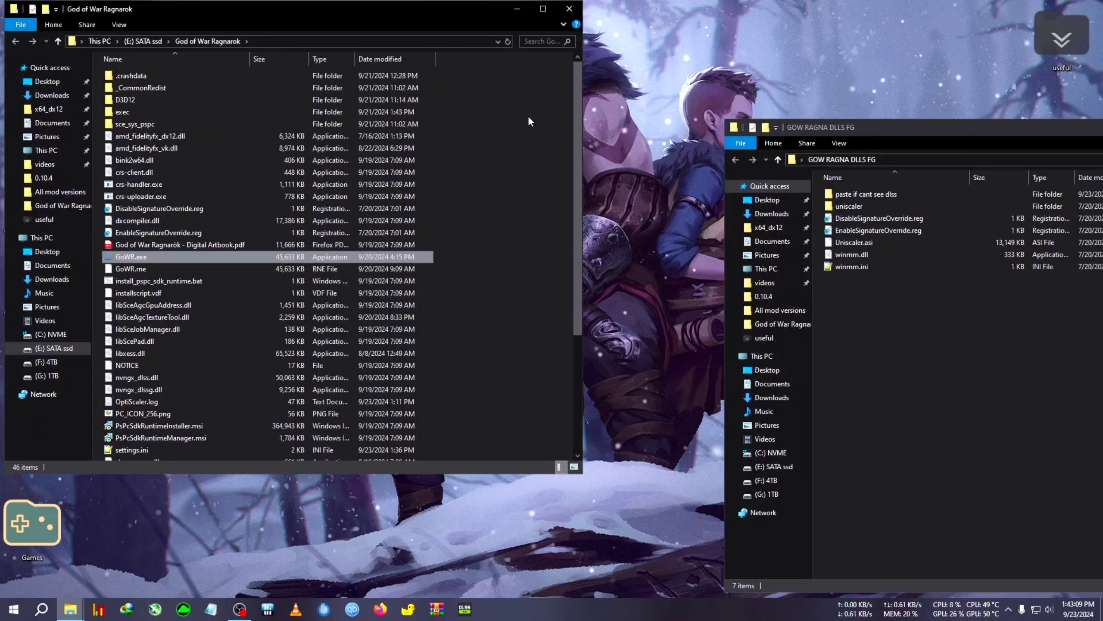
{"action": "left_click_drag", "start_coordinate": [366, 11], "coordinate": [461, 80]}
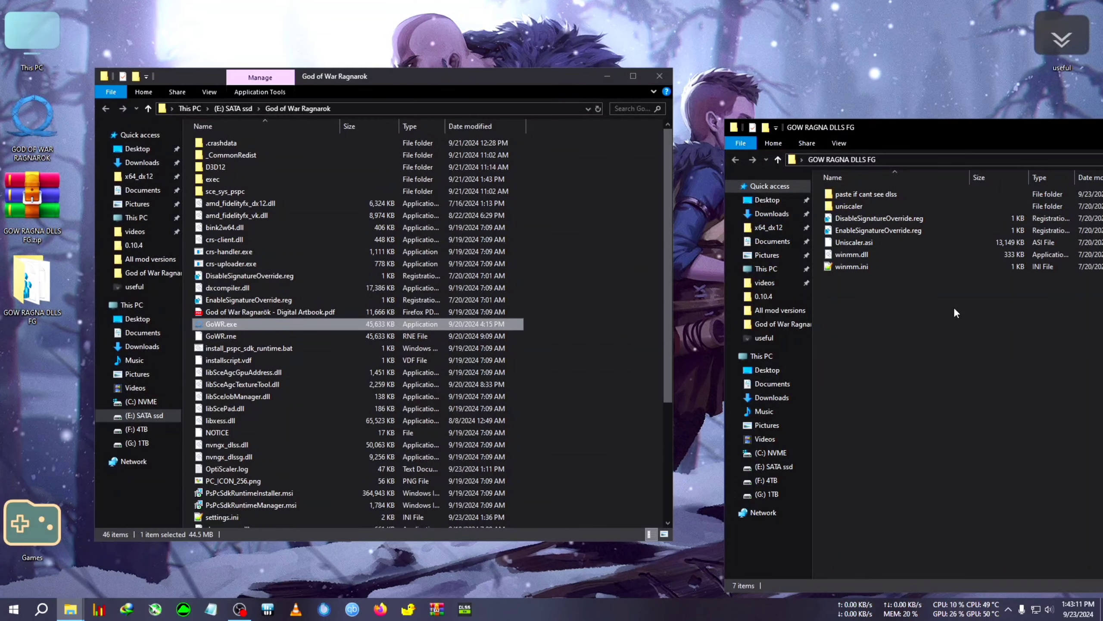
Check the contents of the "paste if cant see dlss" folder and return to the GOW RAGNA DLLS FG folder.
{"action": "left_click_drag", "start_coordinate": [953, 306], "coordinate": [842, 209]}
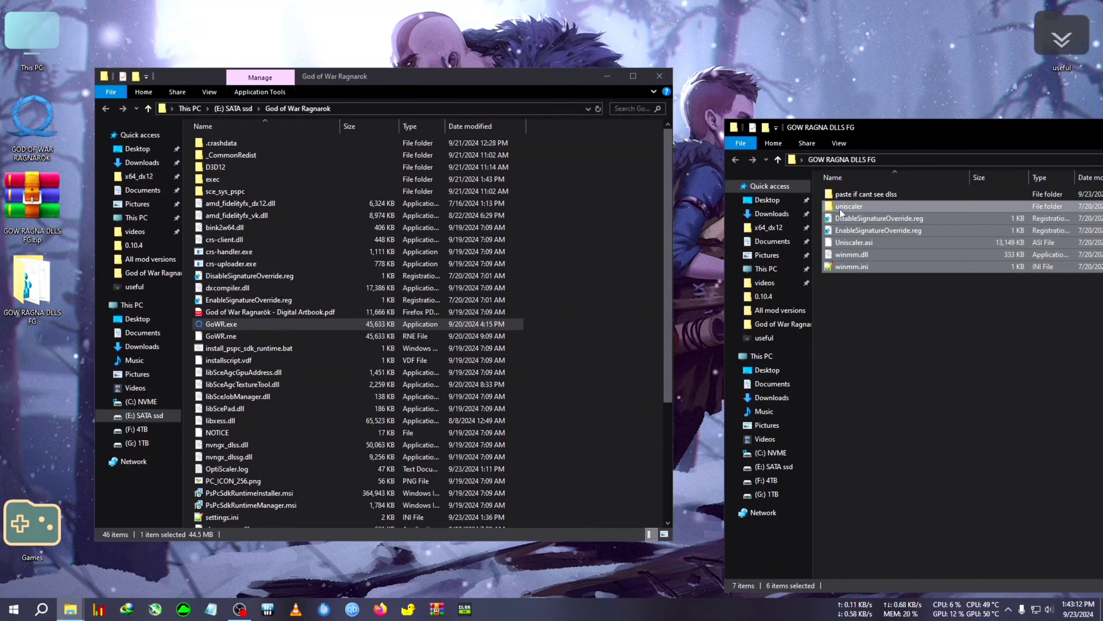
{"action": "left_click", "coordinate": [900, 196]}
{"action": "double_click", "coordinate": [885, 195]}
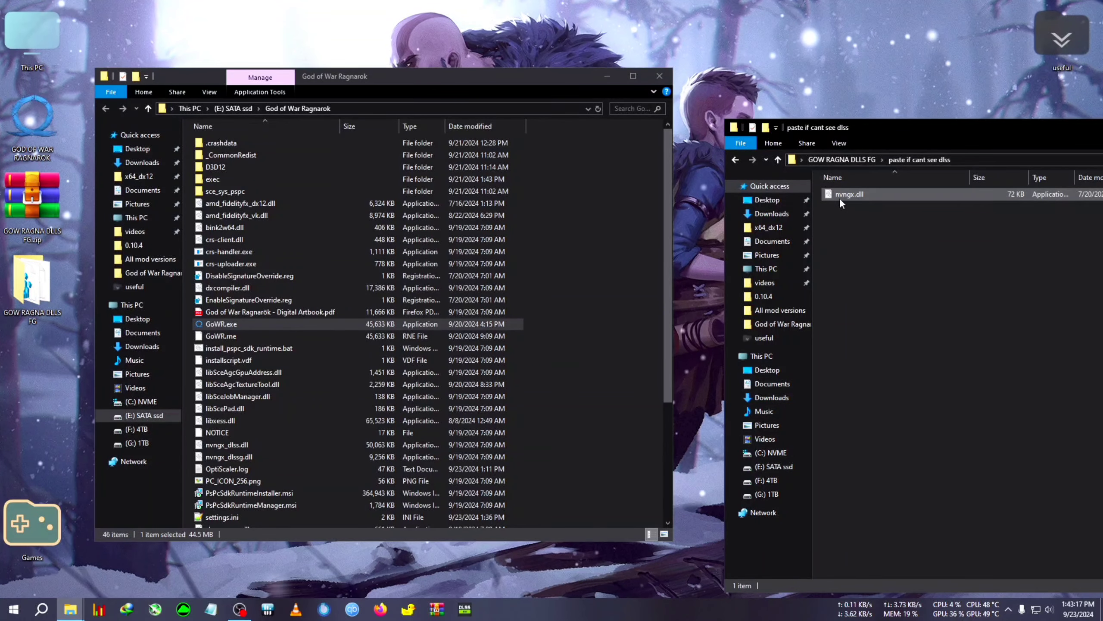
{"action": "left_click", "coordinate": [736, 159]}
Copy the uniscaler folder and the five loose mod files into the God of War Ragnarok folder, replacing existing files.
{"action": "left_click_drag", "start_coordinate": [927, 313], "coordinate": [612, 312]}
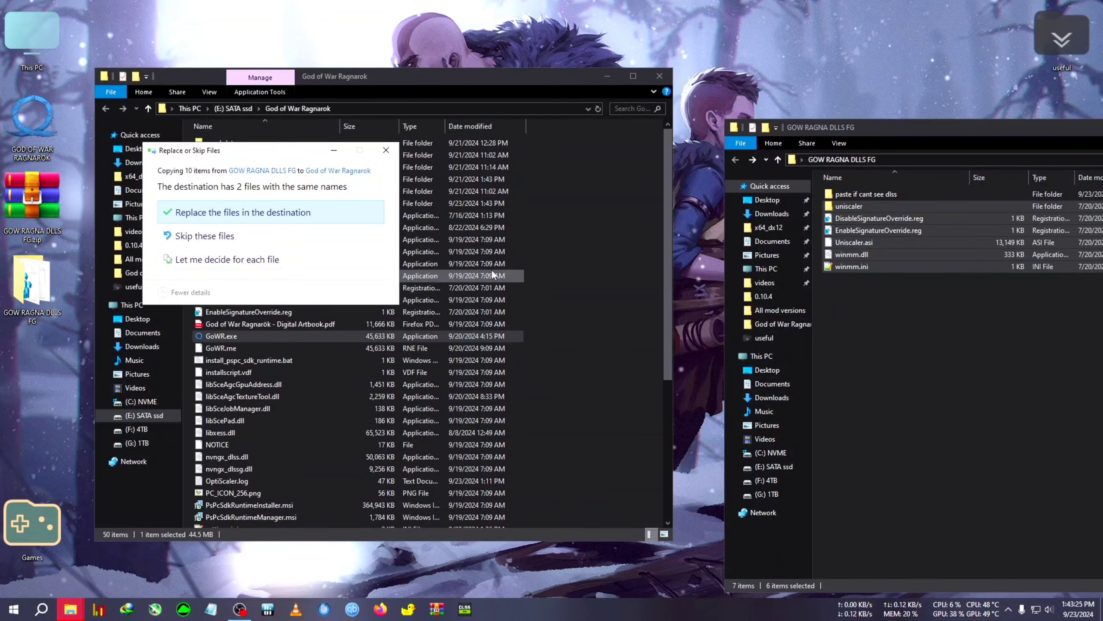
{"action": "left_click", "coordinate": [243, 212]}
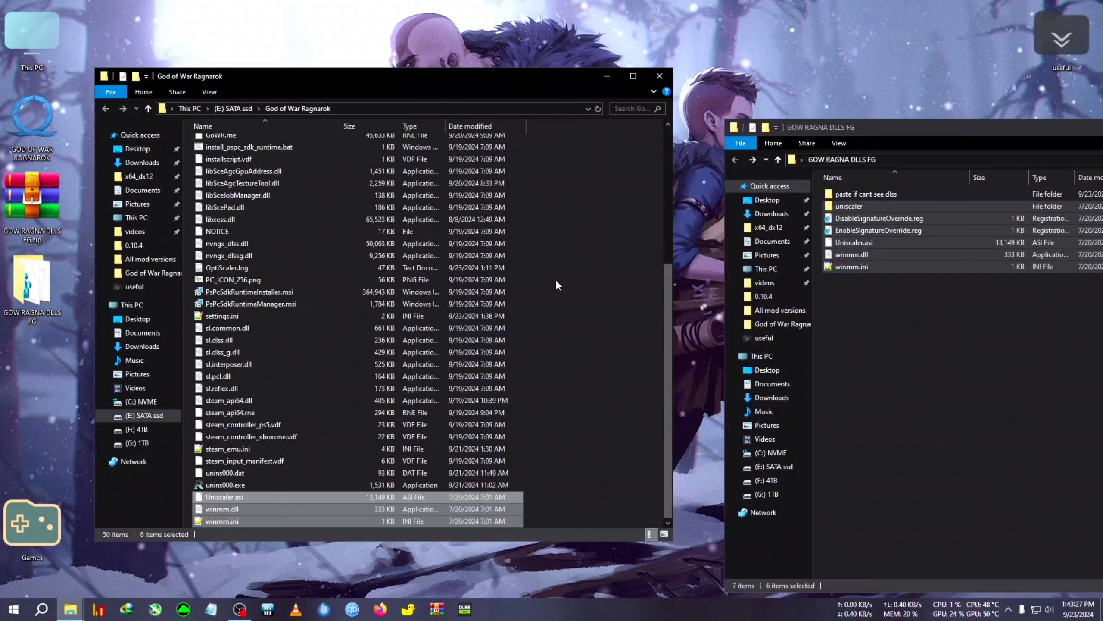
{"action": "left_click_drag", "start_coordinate": [395, 87], "coordinate": [436, 64]}
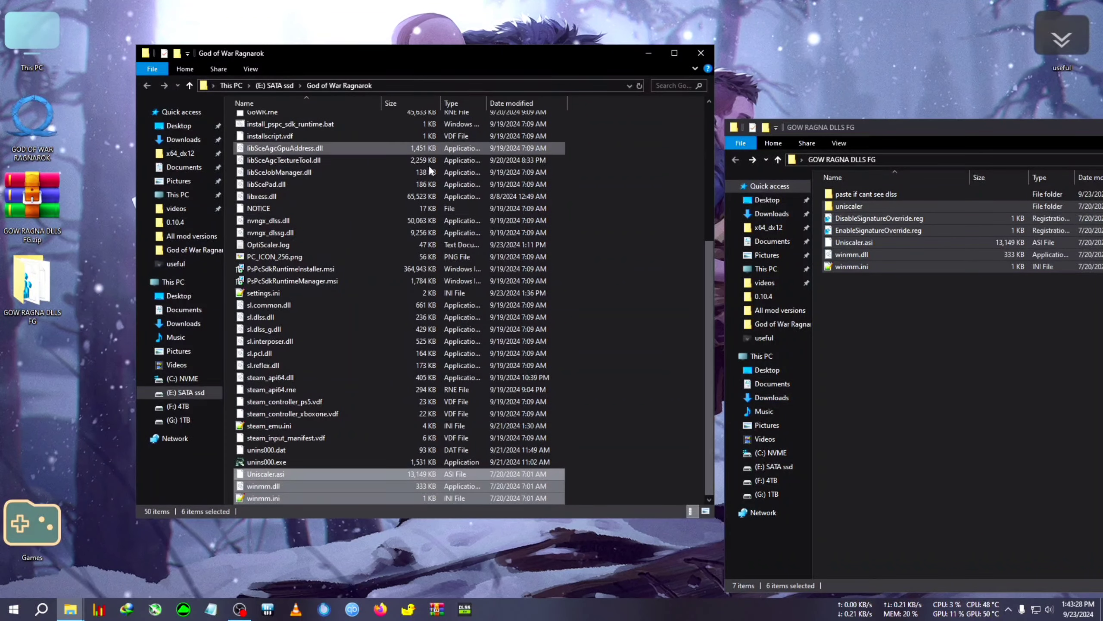
Merge EnableSignatureOverride.reg from the God of War Ragnarok folder into the registry.
{"action": "left_click", "coordinate": [619, 329]}
{"action": "scroll", "coordinate": [478, 313], "scroll_direction": "up", "scroll_amount": 5}
{"action": "scroll", "coordinate": [326, 292], "scroll_direction": "up", "scroll_amount": 1}
{"action": "double_click", "coordinate": [258, 290]}
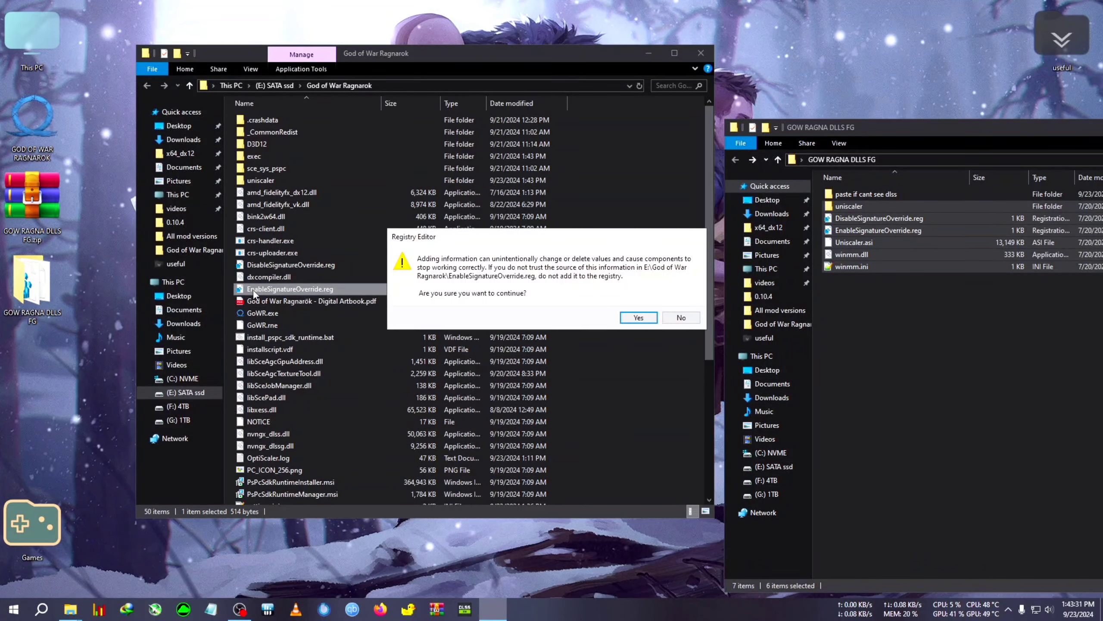
{"action": "left_click", "coordinate": [639, 317]}
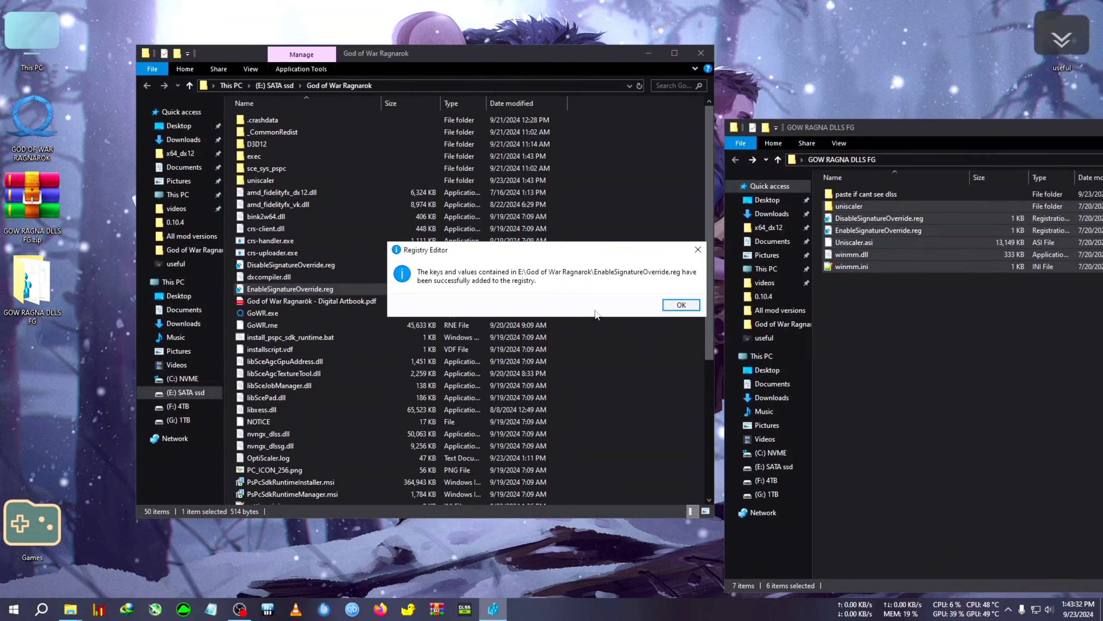
{"action": "left_click", "coordinate": [681, 306]}
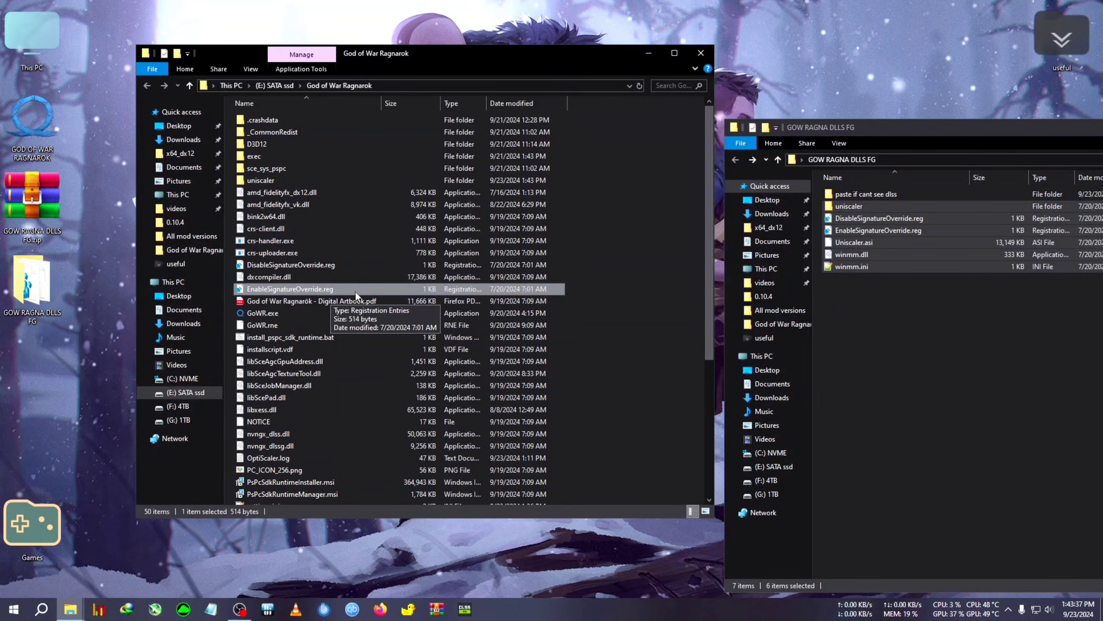
{"action": "left_click", "coordinate": [285, 268]}
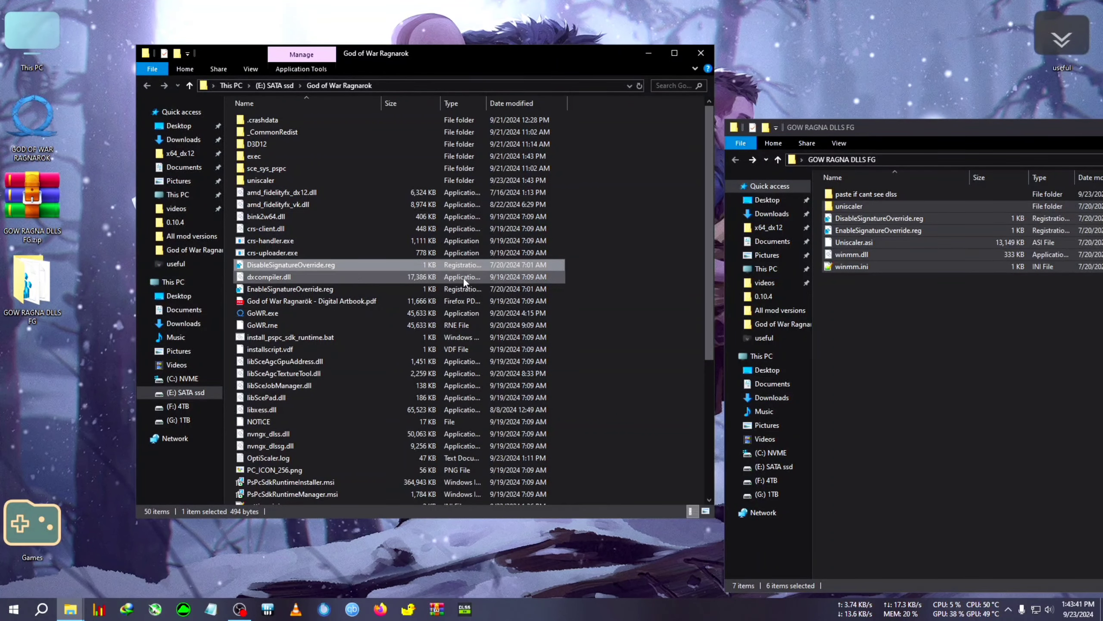
{"action": "left_click", "coordinate": [390, 289]}
{"action": "left_click", "coordinate": [372, 269]}
{"action": "left_click", "coordinate": [368, 289]}
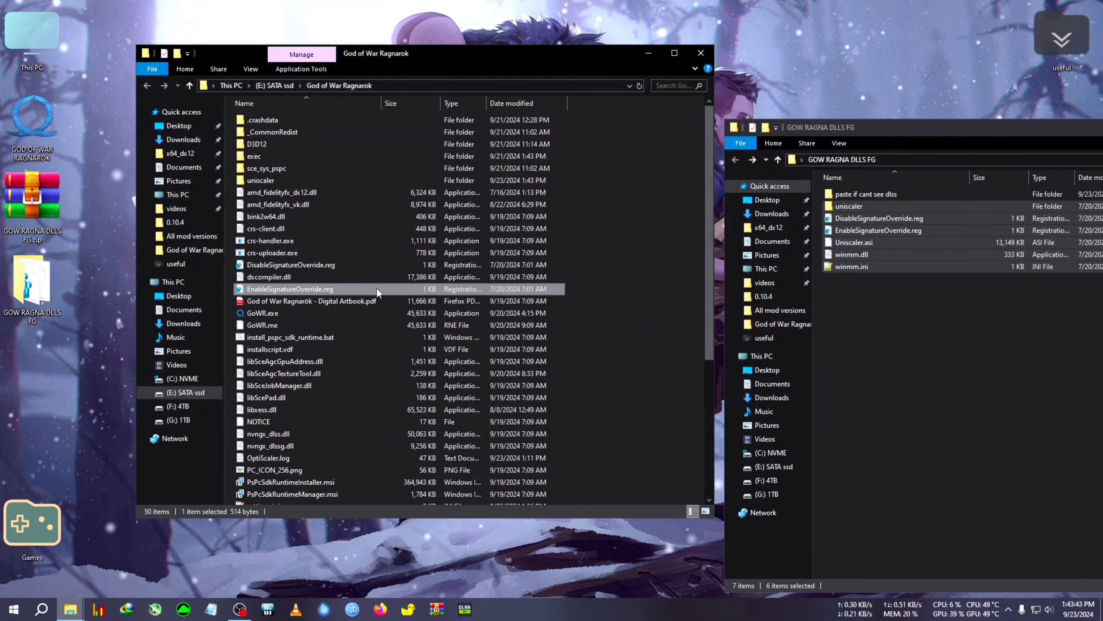
{"action": "left_click", "coordinate": [629, 279]}
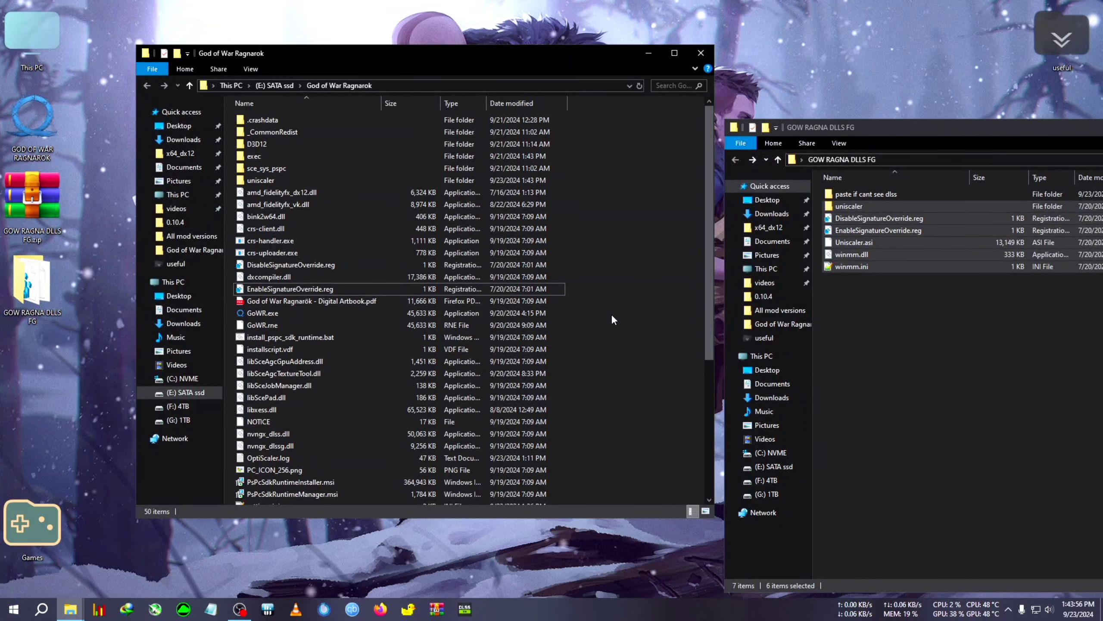
Launch GoWR.exe from the game folder to generate the Uniscaler configuration file, and return to the folder.
{"action": "scroll", "coordinate": [598, 305], "scroll_direction": "down", "scroll_amount": 4}
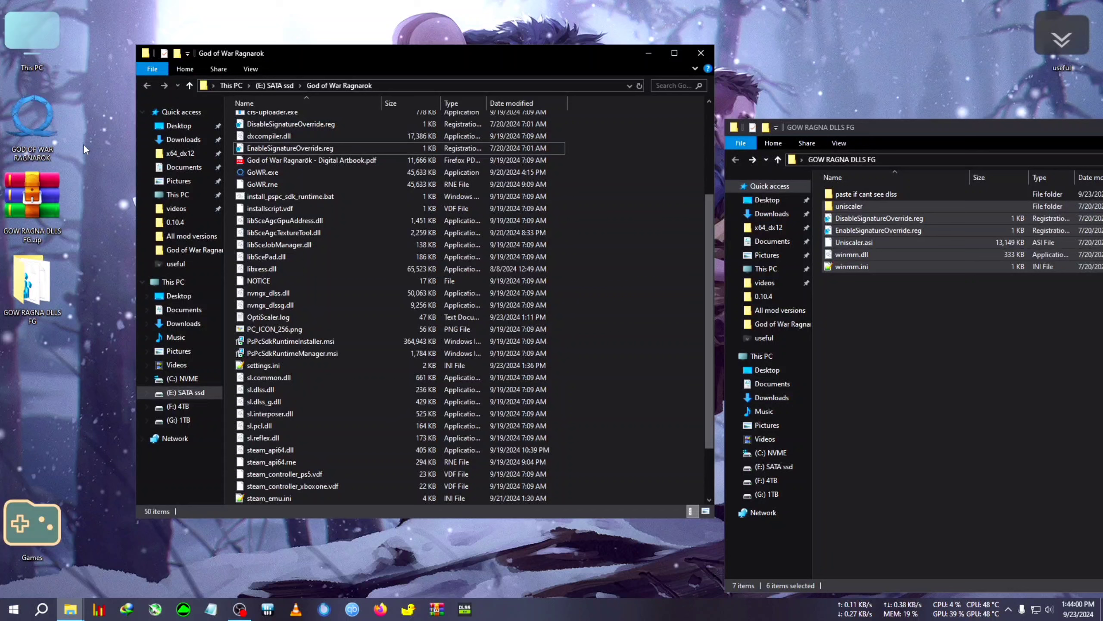
{"action": "double_click", "coordinate": [296, 174]}
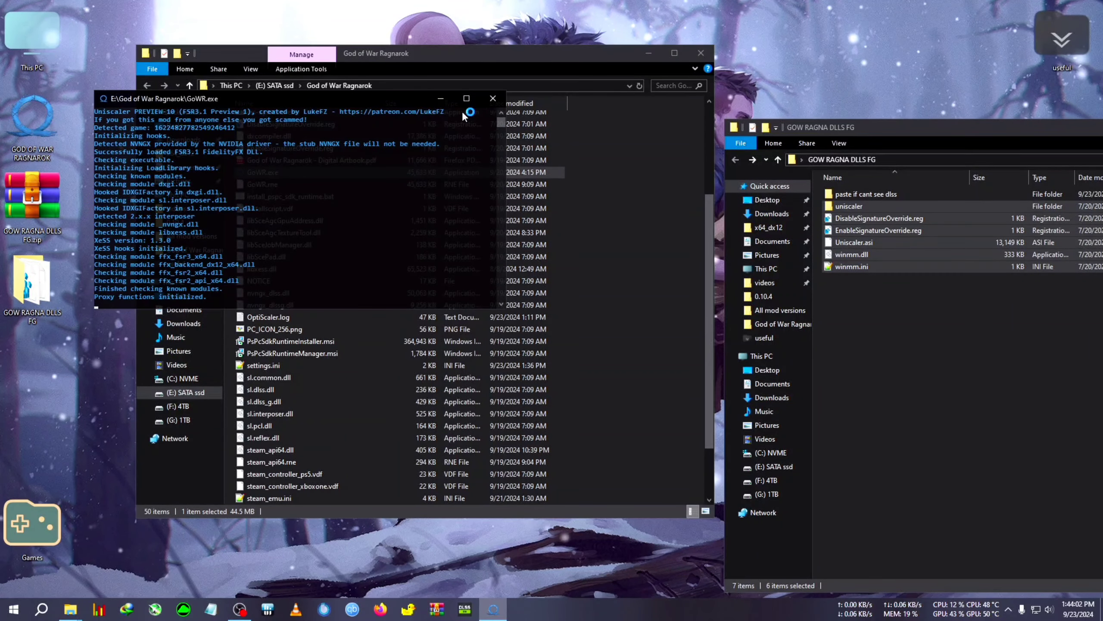
{"action": "left_click", "coordinate": [641, 214]}
Open uniscaler.config.toml from the game folder in Notepad++.
{"action": "scroll", "coordinate": [712, 261], "scroll_direction": "down", "scroll_amount": 3}
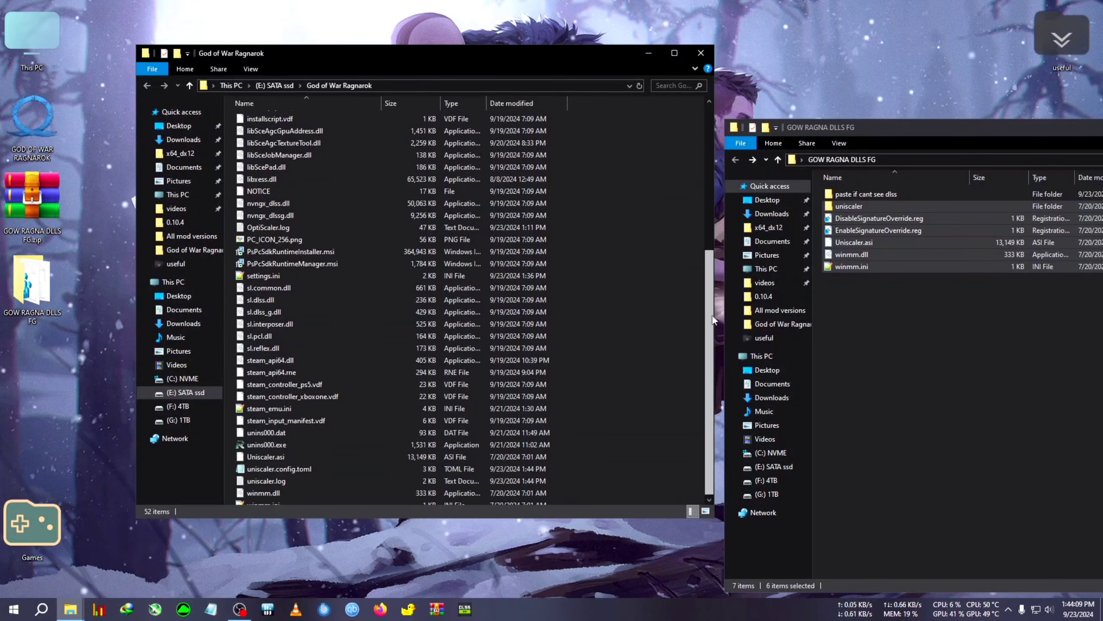
{"action": "left_click", "coordinate": [298, 463]}
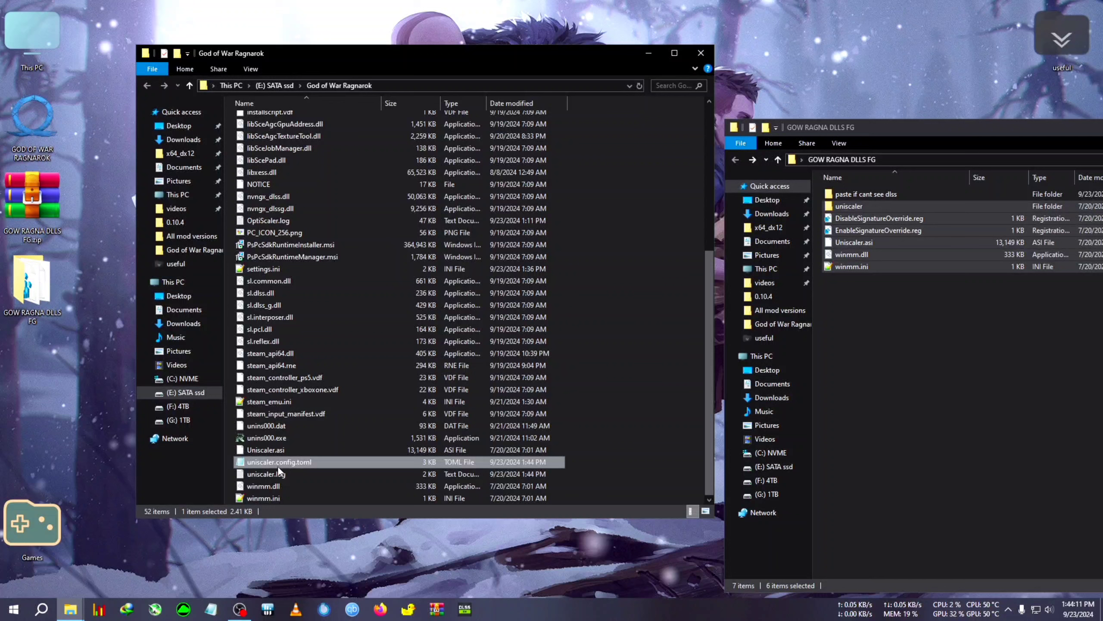
{"action": "right_click", "coordinate": [297, 464]}
{"action": "mouse_move", "coordinate": [343, 208]}
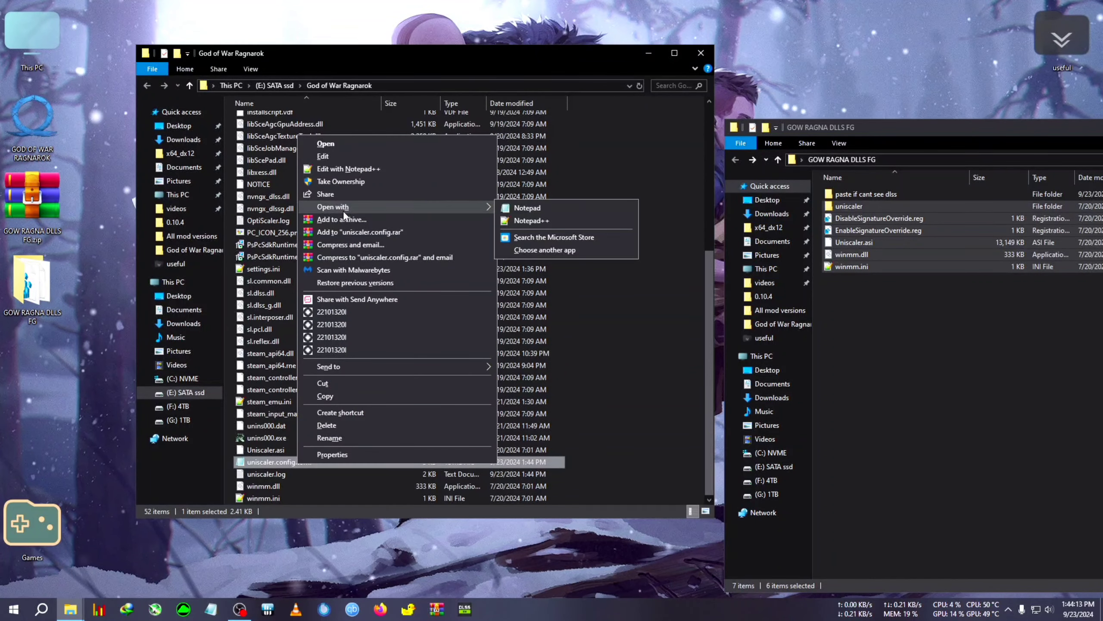
{"action": "left_click", "coordinate": [527, 220]}
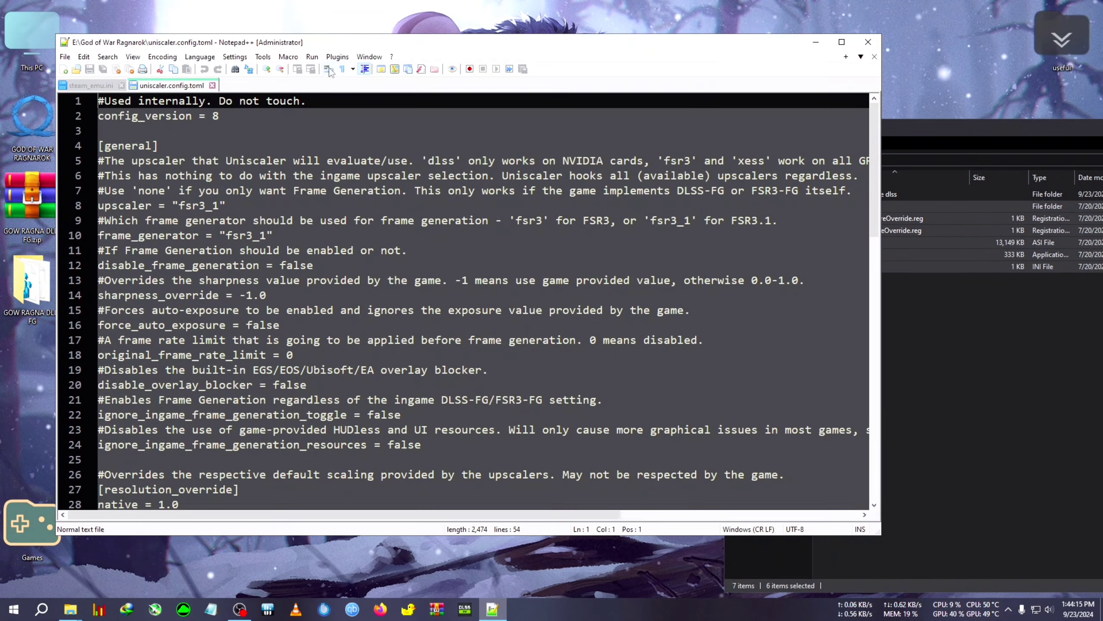
{"action": "left_click_drag", "start_coordinate": [335, 44], "coordinate": [401, 45]}
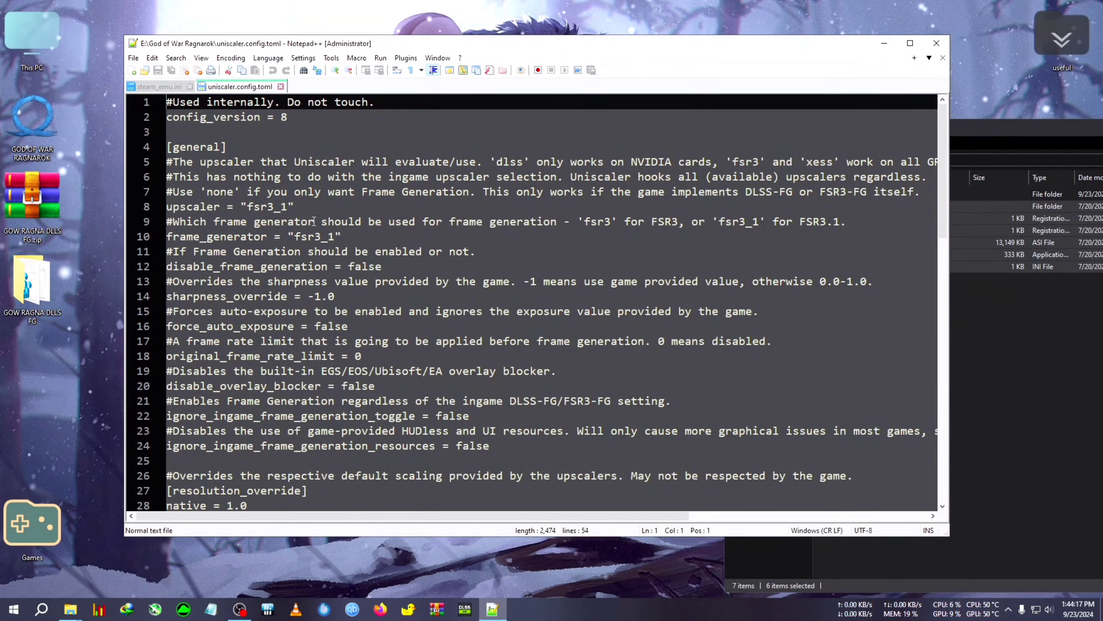
Set both the upscaler and frame_generator values to "fsr3" in the general section.
{"action": "left_click", "coordinate": [287, 207]}
{"action": "key", "text": "BackSpace"}
{"action": "key", "text": "BackSpace"}
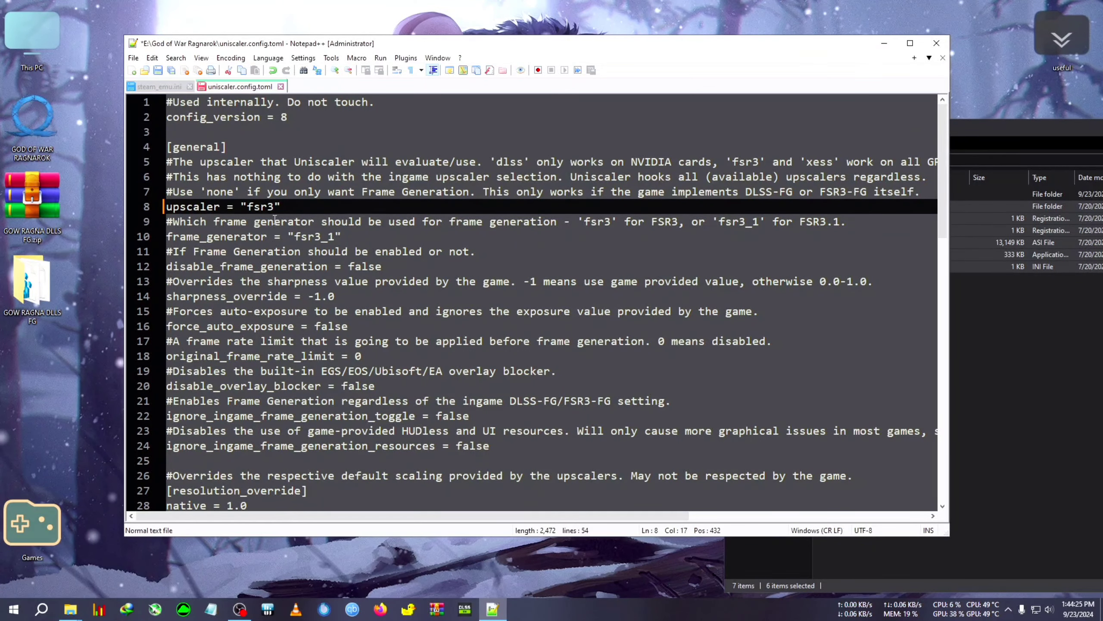
{"action": "left_click", "coordinate": [346, 239]}
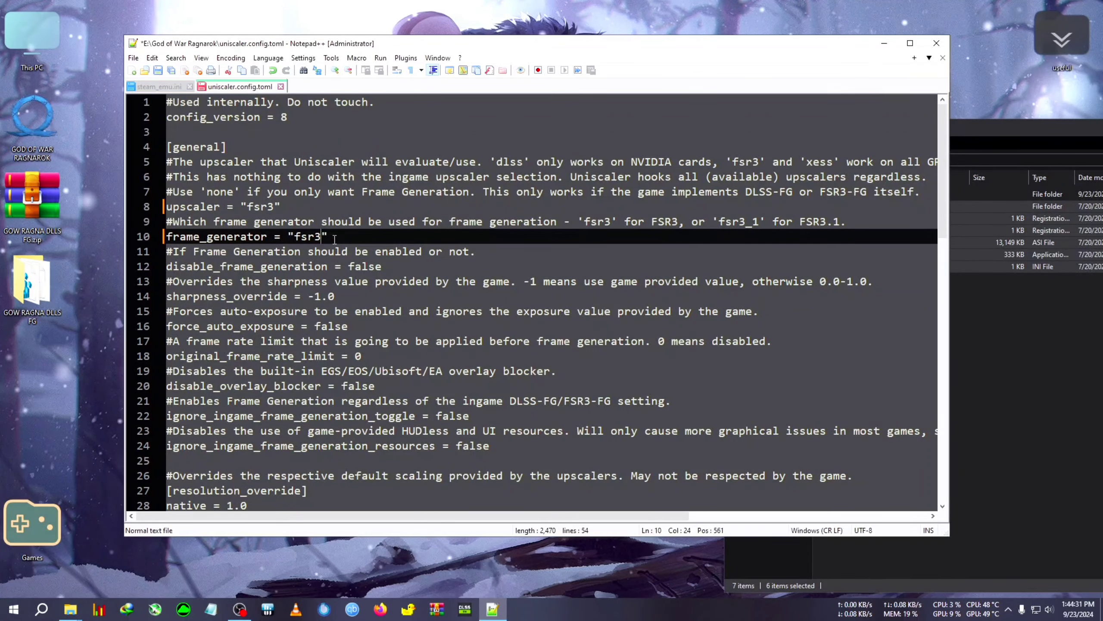
Try "fsr3_1" as the frame_generator value and restore it to "fsr3".
{"action": "left_click", "coordinate": [275, 207]}
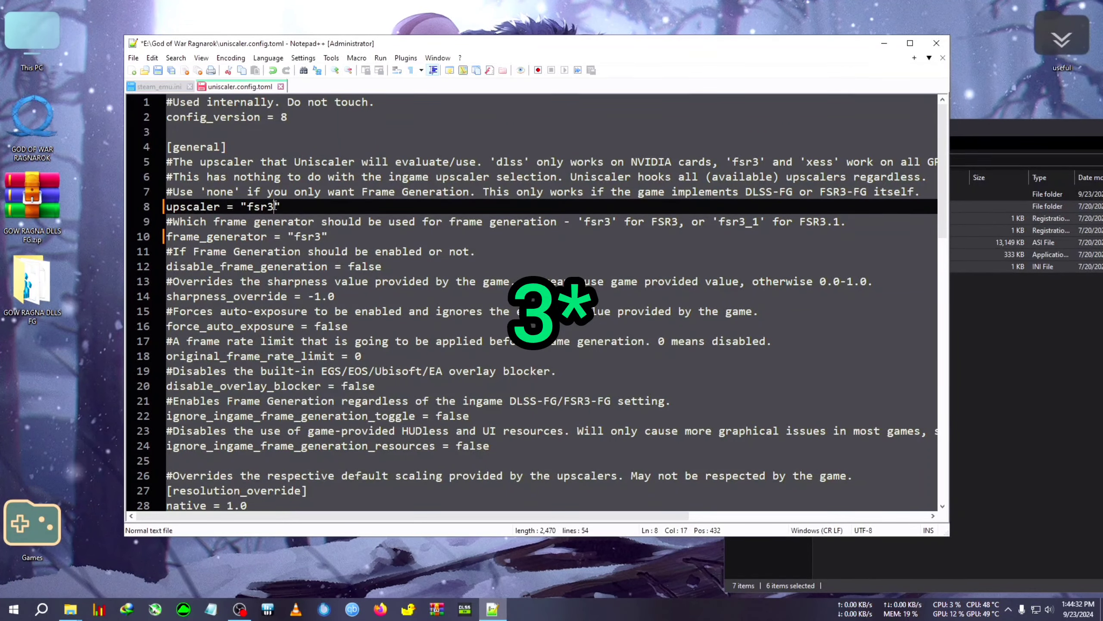
{"action": "left_click", "coordinate": [323, 237]}
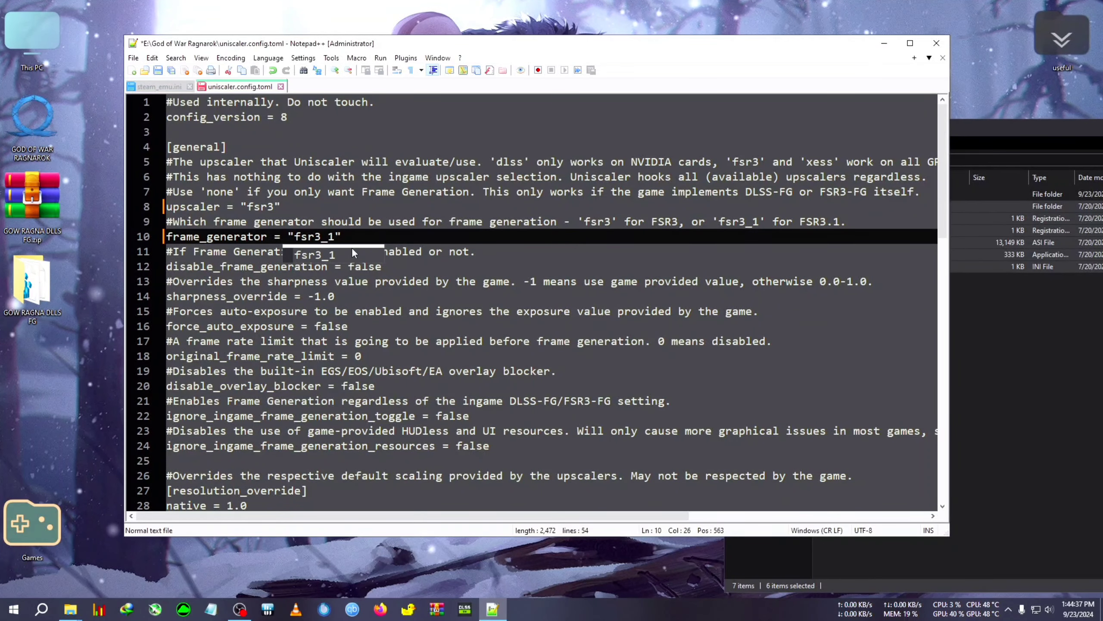
{"action": "key", "text": "BackSpace"}
{"action": "key", "text": "BackSpace"}
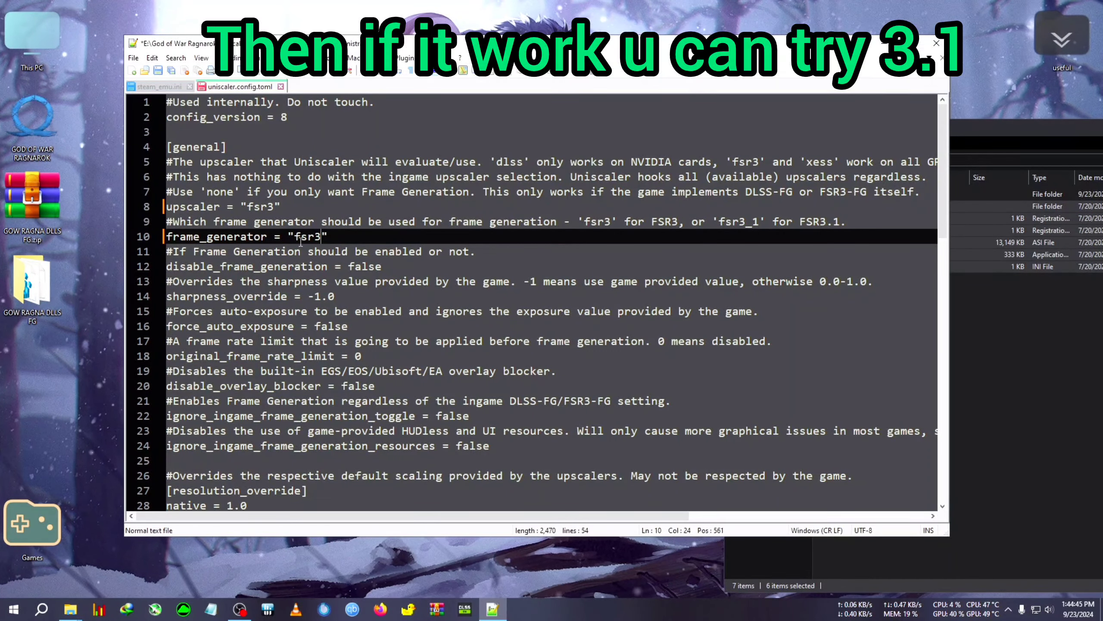
Save uniscaler.config.toml, close Notepad++ and return to the start of the God of War Ragnarok folder's file list.
{"action": "left_click", "coordinate": [133, 58]}
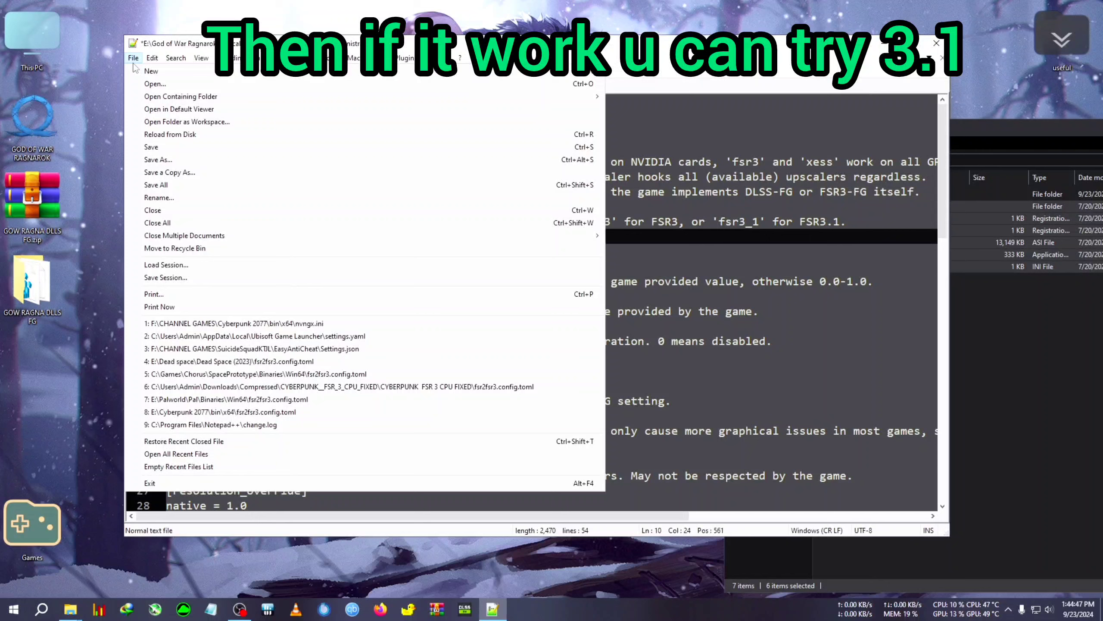
{"action": "left_click", "coordinate": [177, 148]}
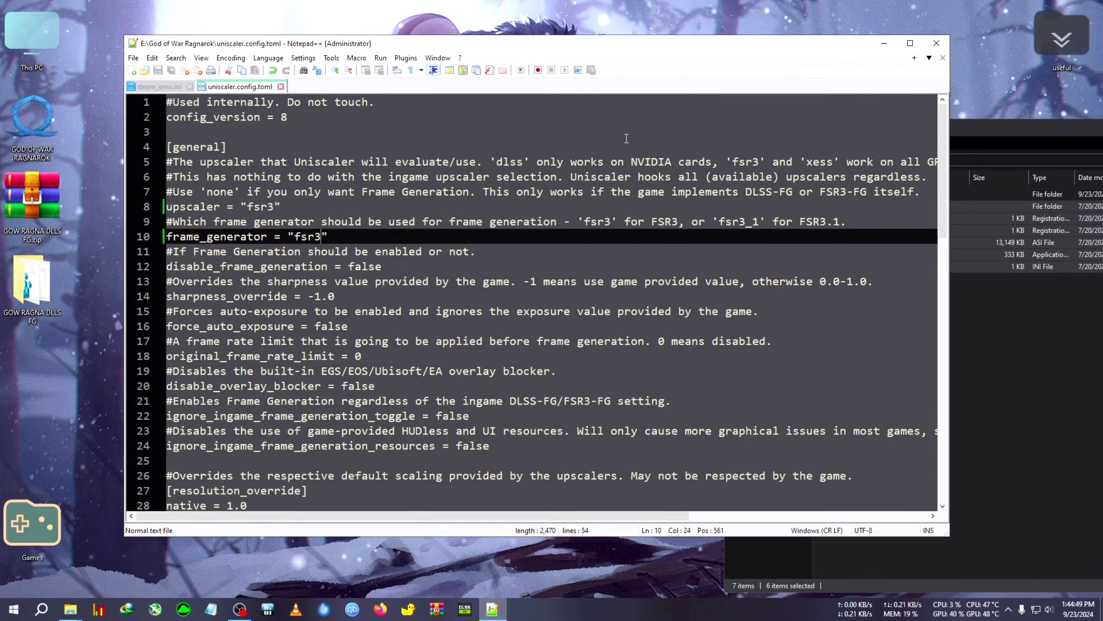
{"action": "left_click", "coordinate": [936, 44]}
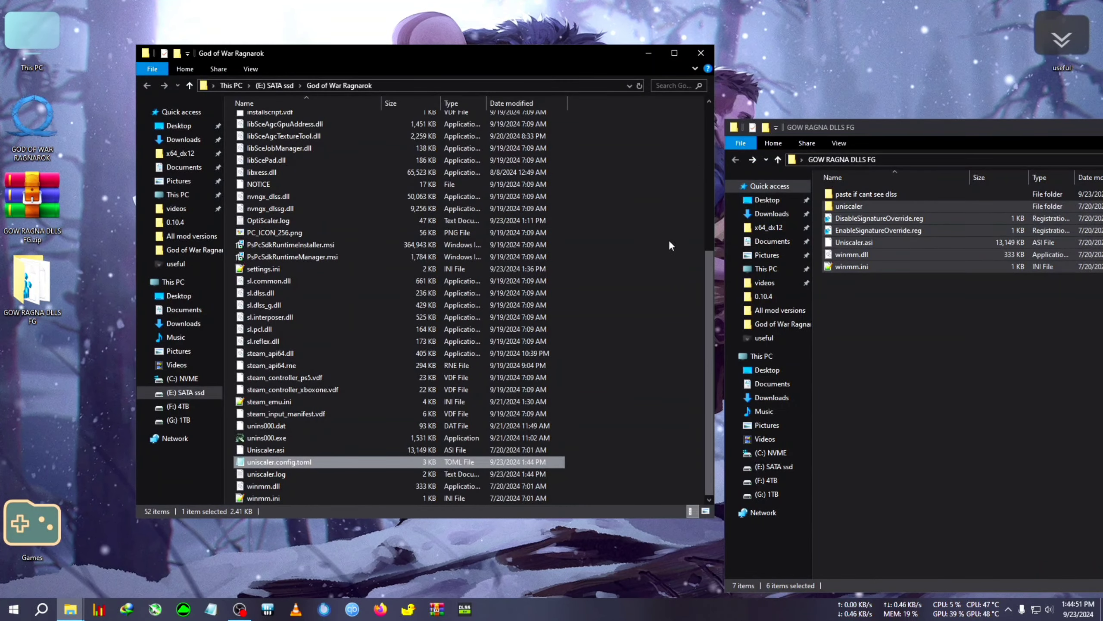
{"action": "left_click_drag", "start_coordinate": [709, 261], "coordinate": [708, 114]}
{"action": "left_click", "coordinate": [630, 190]}
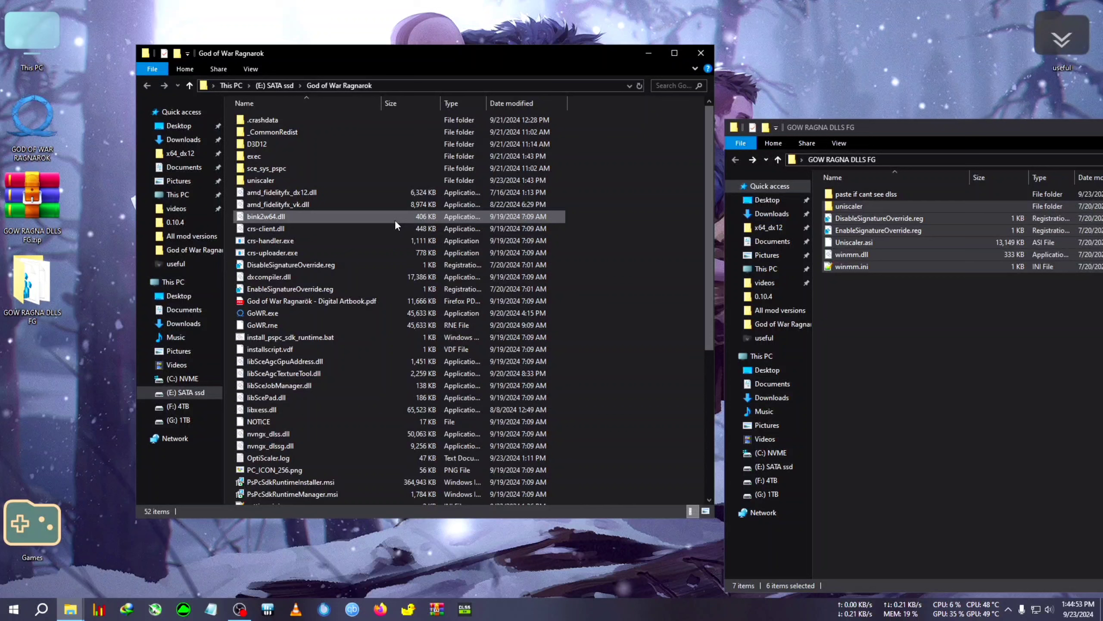
Open the numbered God of War Ragnarök save folder under Users, Admin, Saved Games on the C drive.
{"action": "left_click_drag", "start_coordinate": [336, 51], "coordinate": [389, 54]}
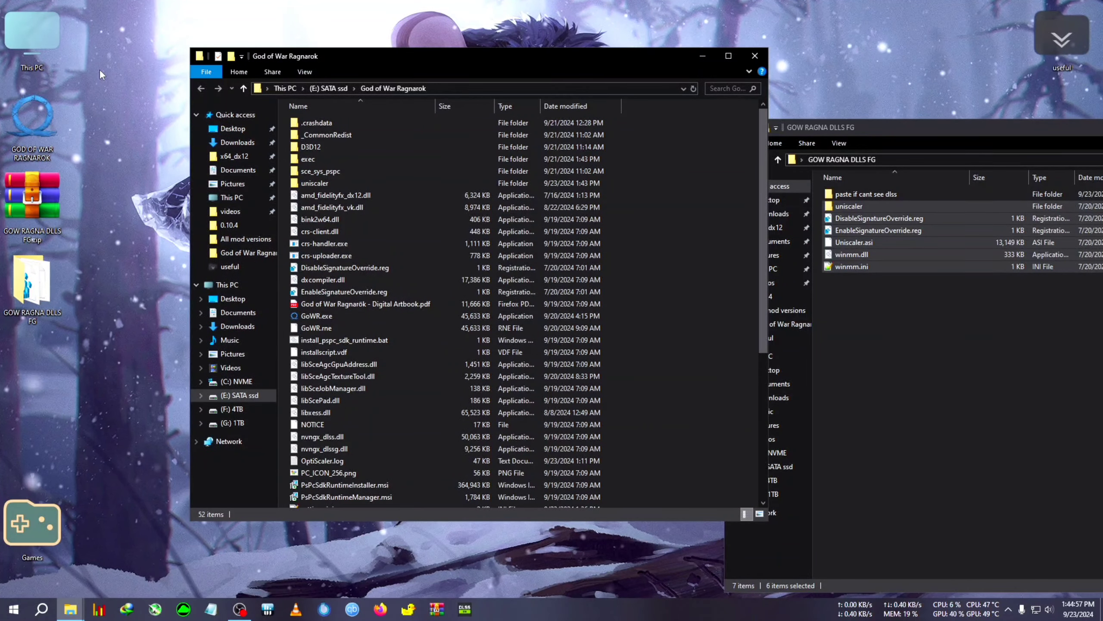
{"action": "double_click", "coordinate": [57, 56]}
{"action": "double_click", "coordinate": [363, 171]}
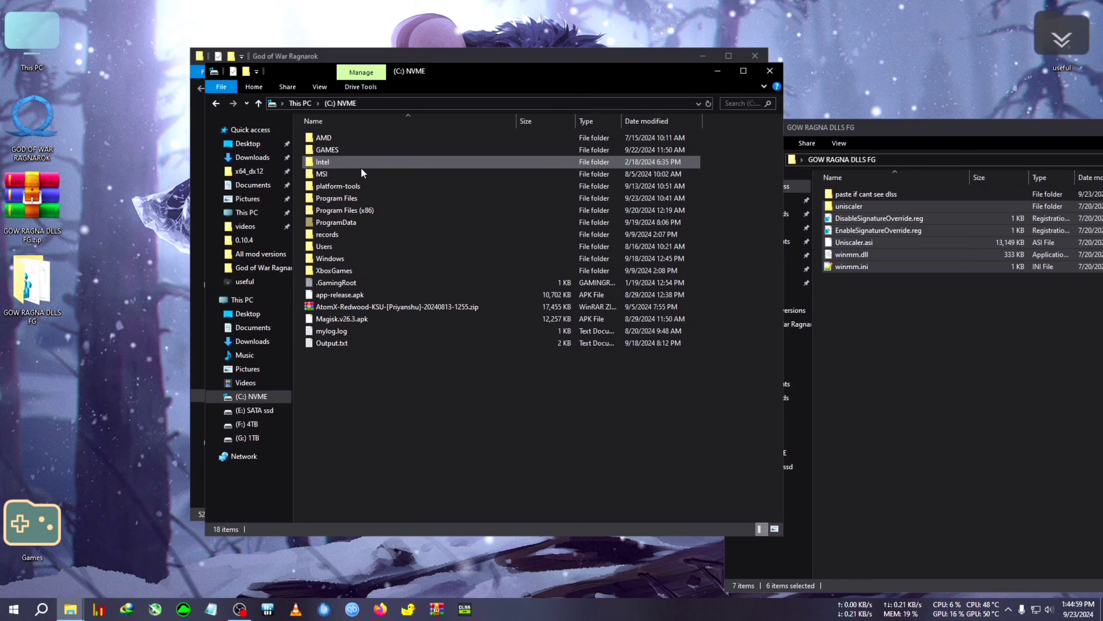
{"action": "double_click", "coordinate": [369, 246]}
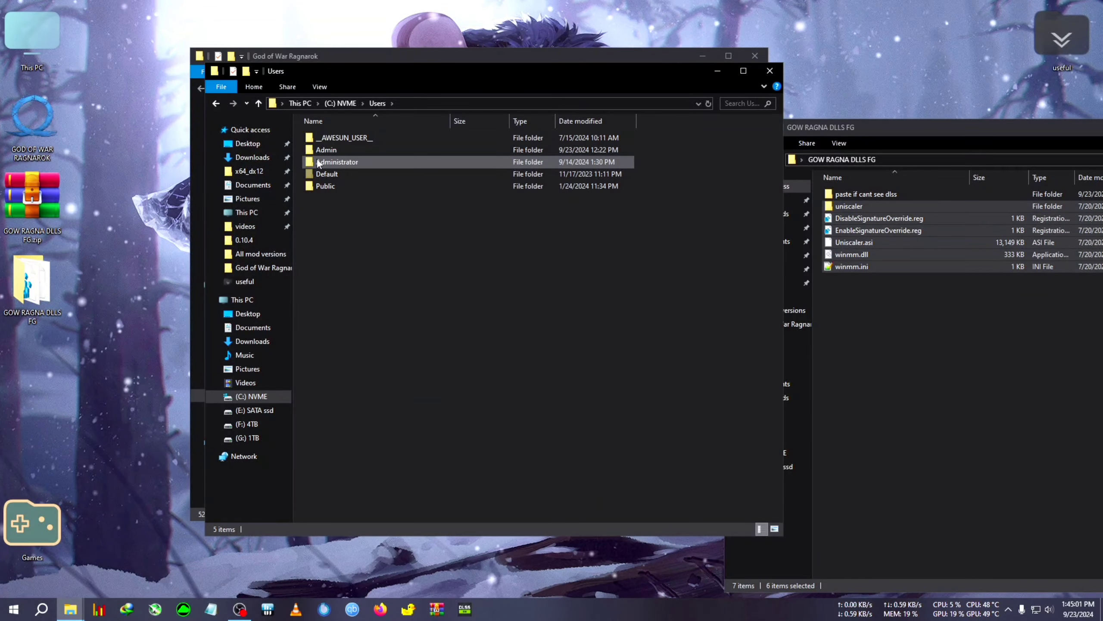
{"action": "left_click", "coordinate": [330, 150]}
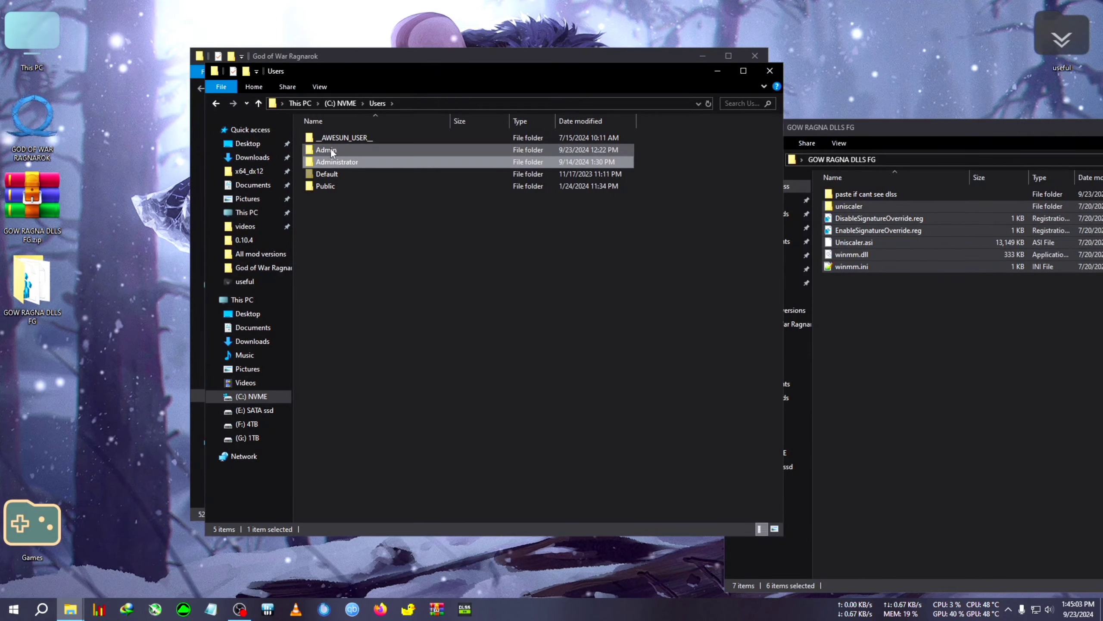
{"action": "left_click", "coordinate": [349, 164]}
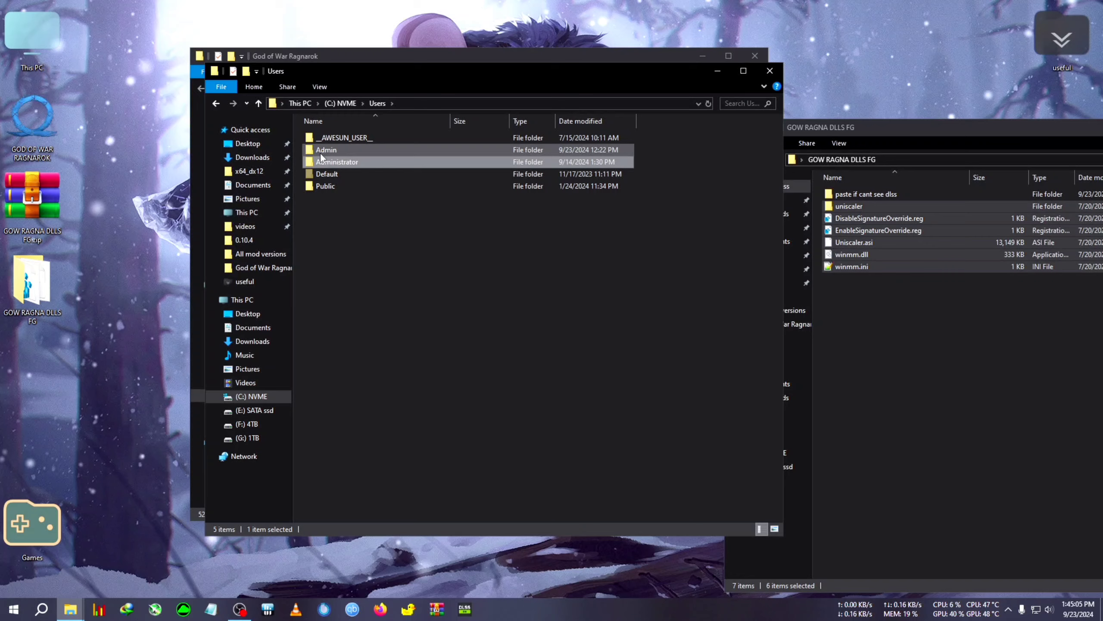
{"action": "double_click", "coordinate": [341, 151]}
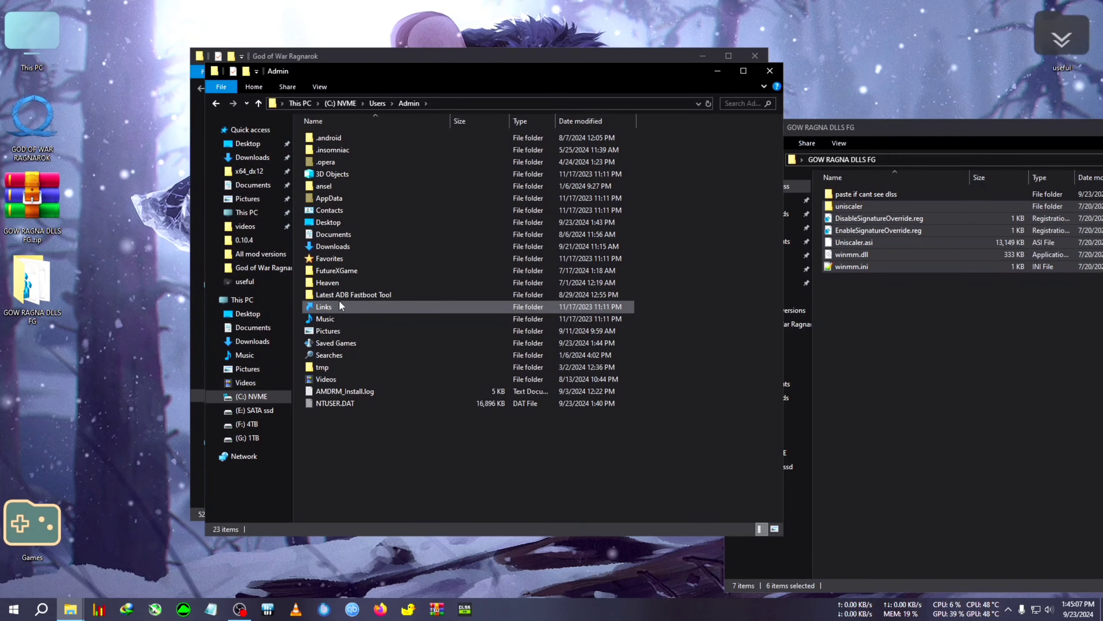
{"action": "double_click", "coordinate": [345, 342]}
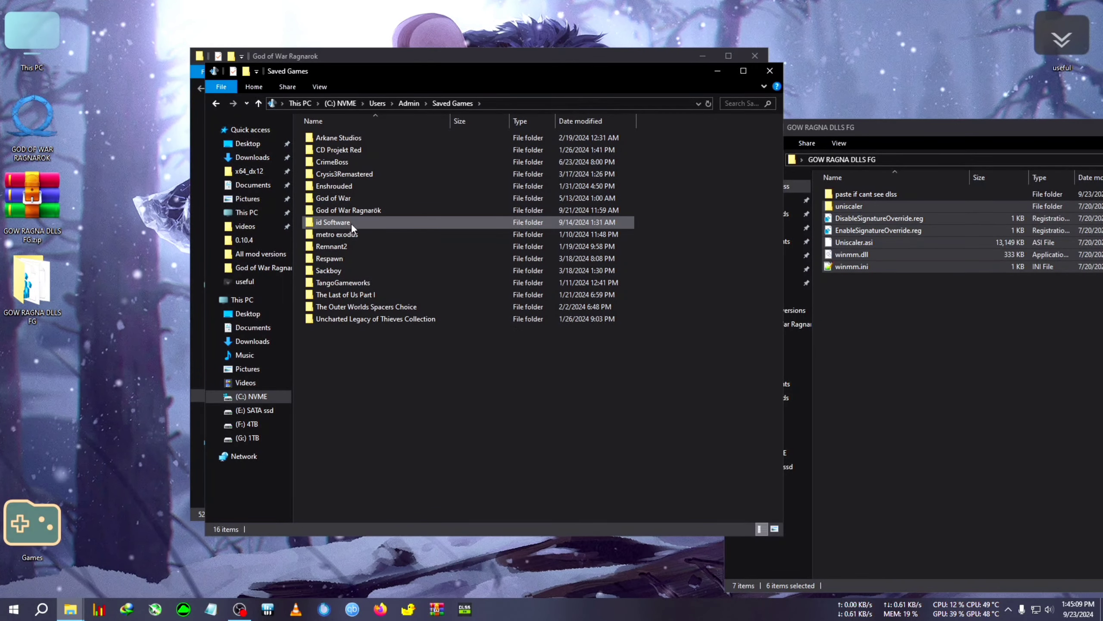
{"action": "double_click", "coordinate": [359, 210]}
{"action": "double_click", "coordinate": [333, 142]}
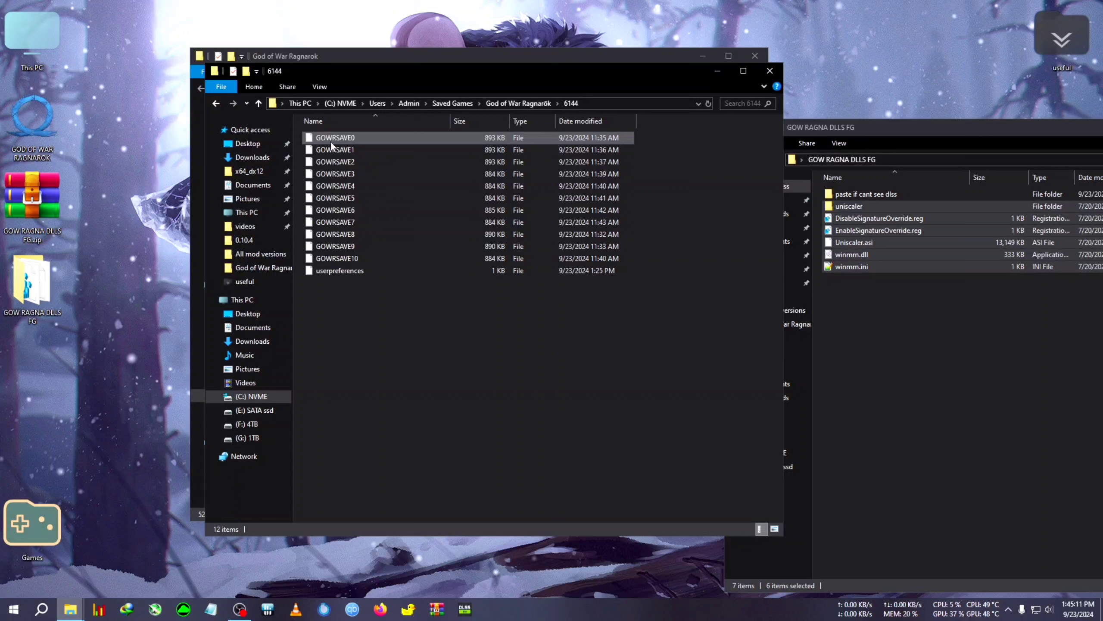
Delete the userpreferences file from the save folder and return to the God of War Ragnarok game folder's file list.
{"action": "left_click", "coordinate": [339, 271]}
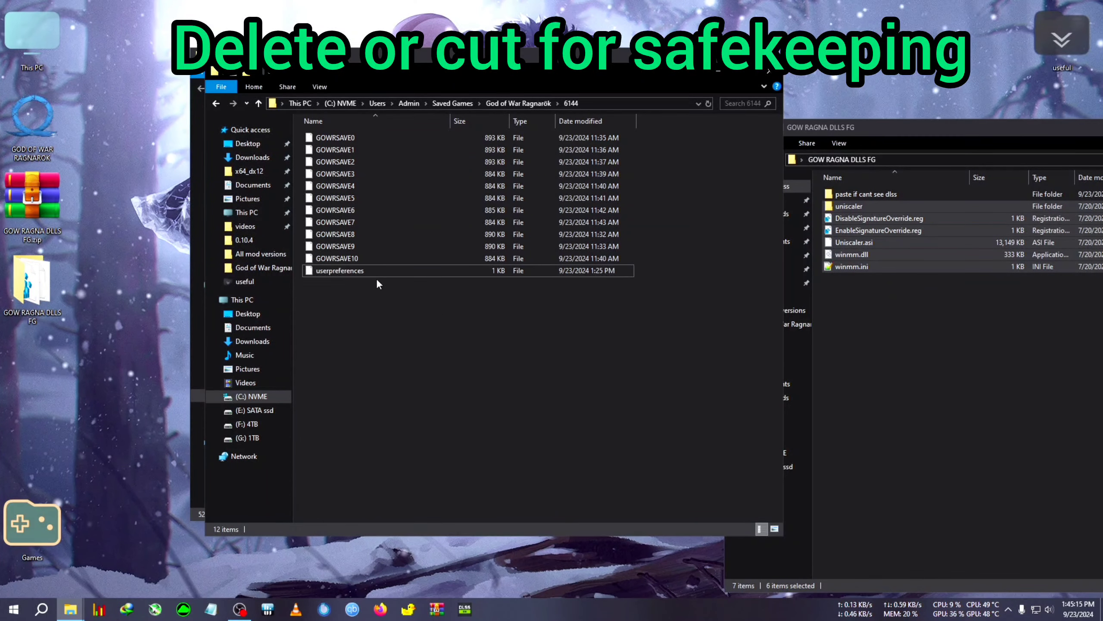
{"action": "key", "text": "Delete"}
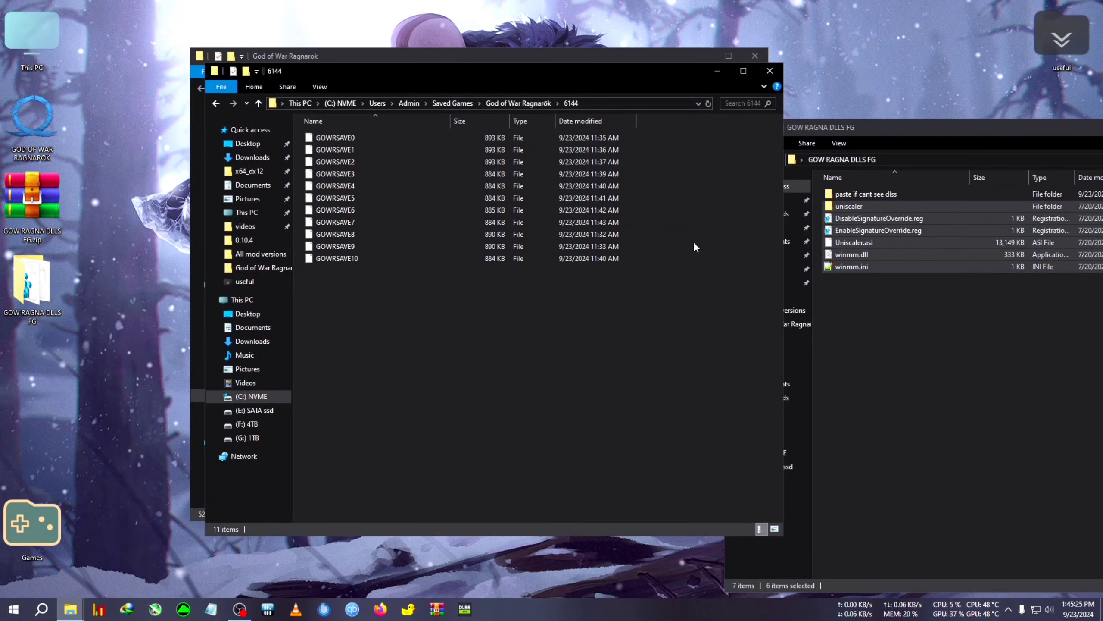
{"action": "left_click", "coordinate": [718, 71]}
{"action": "scroll", "coordinate": [660, 262], "scroll_direction": "down", "scroll_amount": 2}
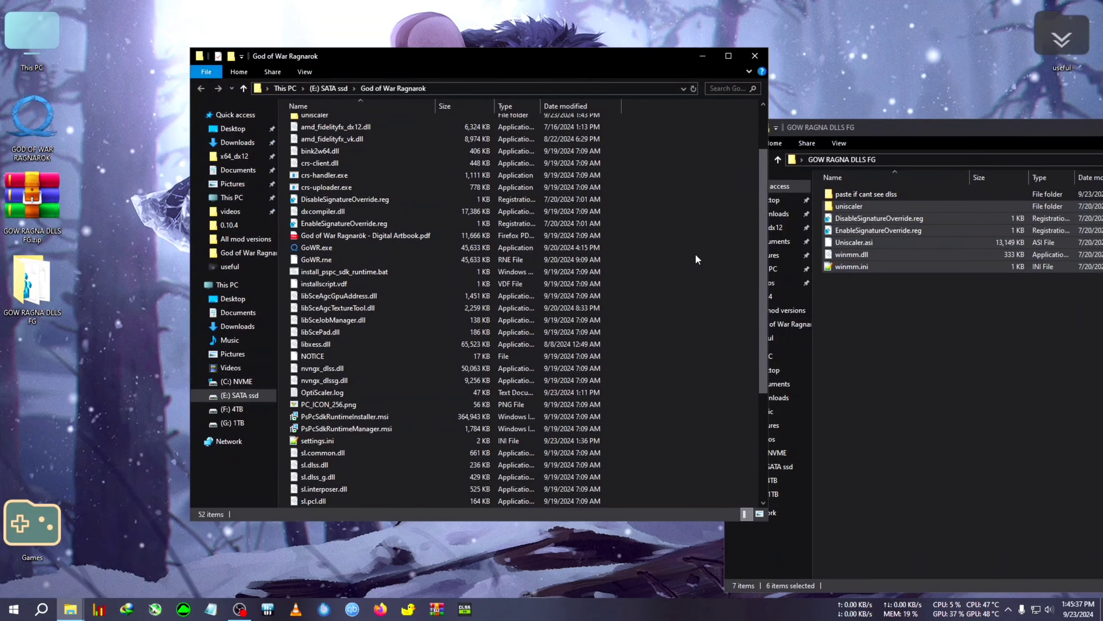
{"action": "left_click_drag", "start_coordinate": [766, 186], "coordinate": [767, 126]}
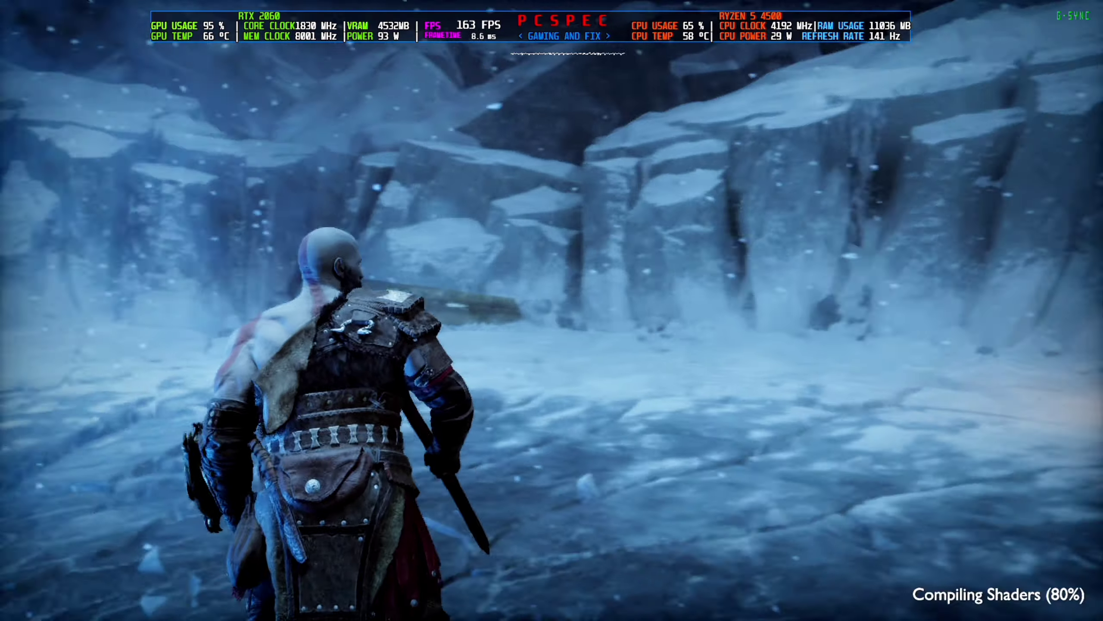
{"action": "key", "text": "w"}
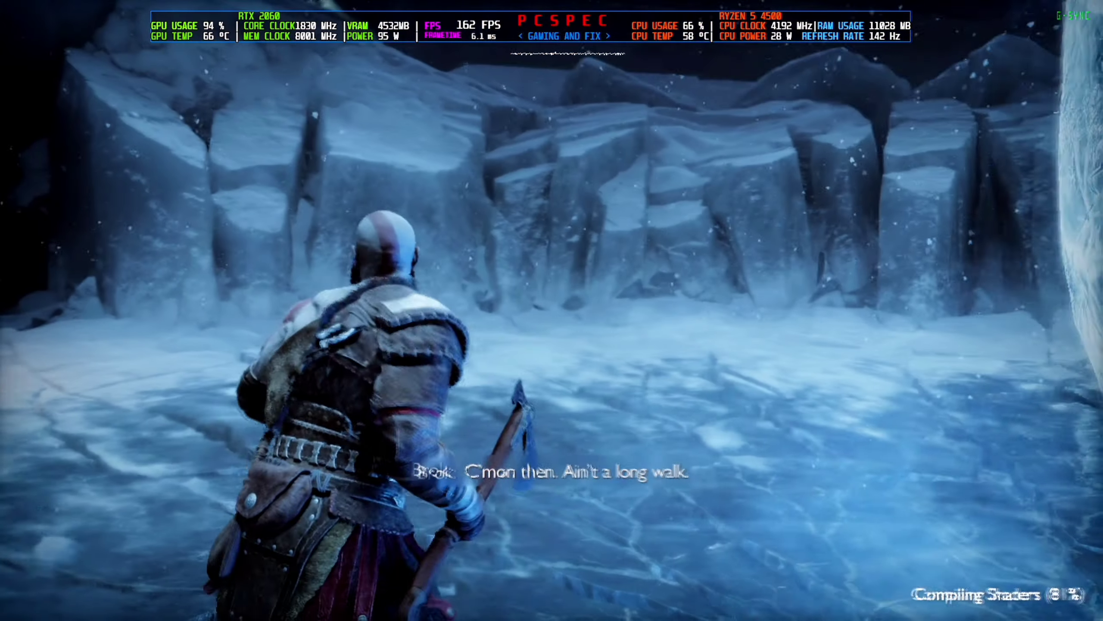
{"action": "key", "text": "w"}
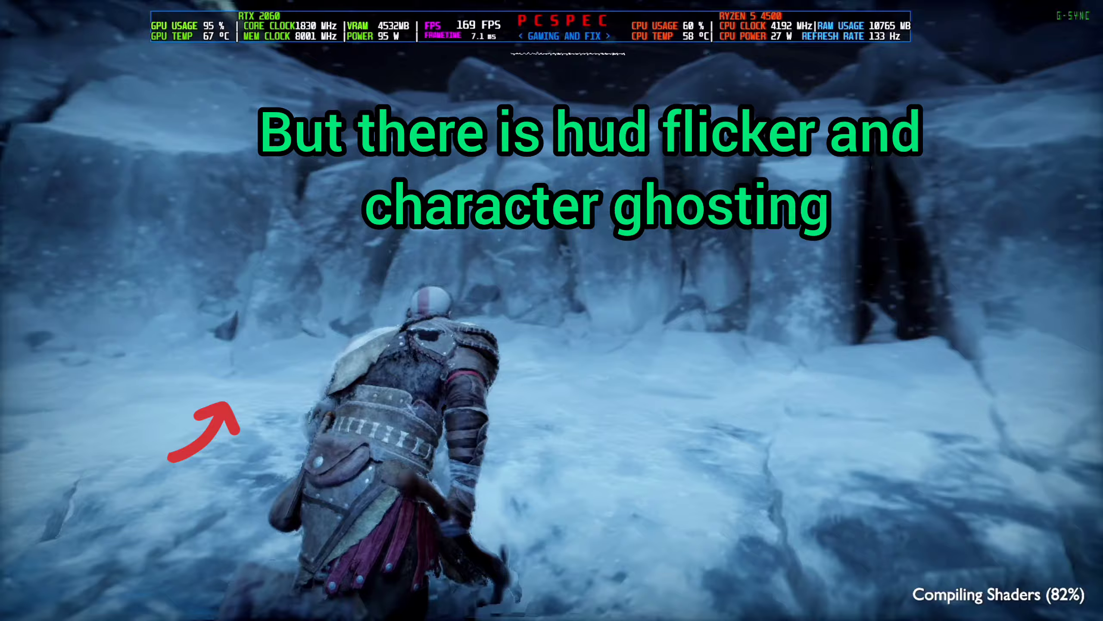
{"action": "key", "text": "w"}
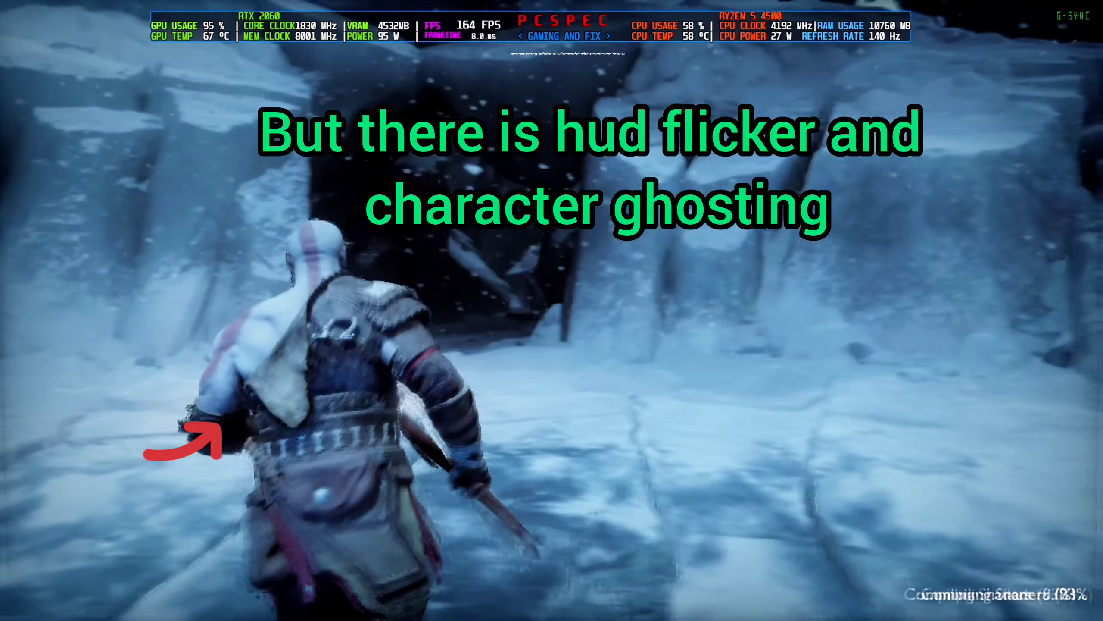
{"action": "key", "text": "w"}
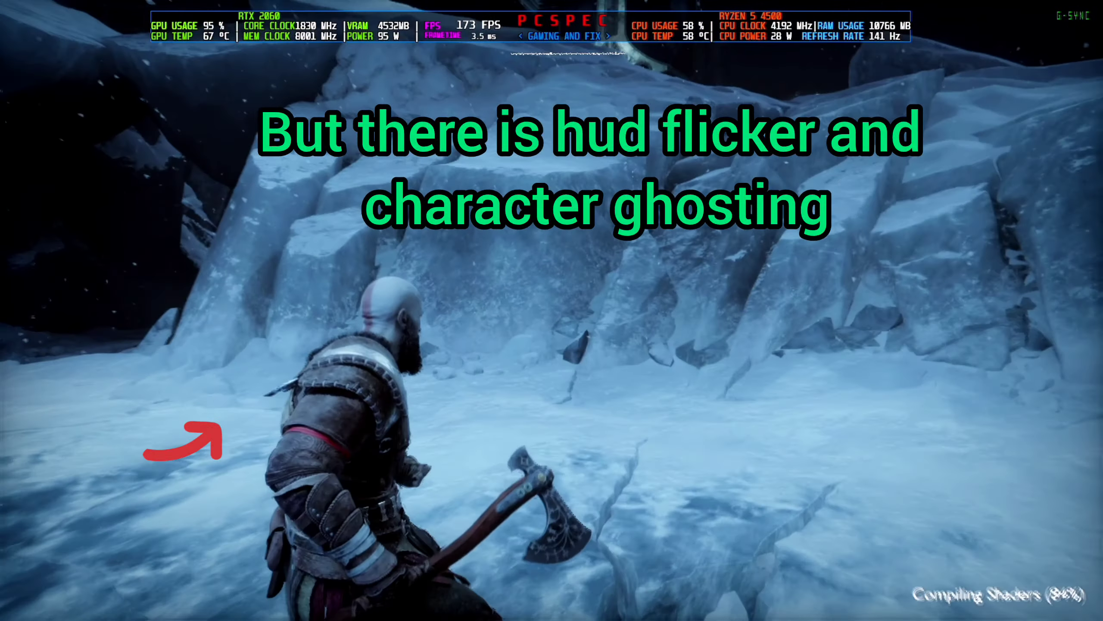
Turn Frame Gen off in the game's Graphics & Camera settings and resume the game.
{"action": "key", "text": "Escape"}
{"action": "left_click", "coordinate": [140, 255]}
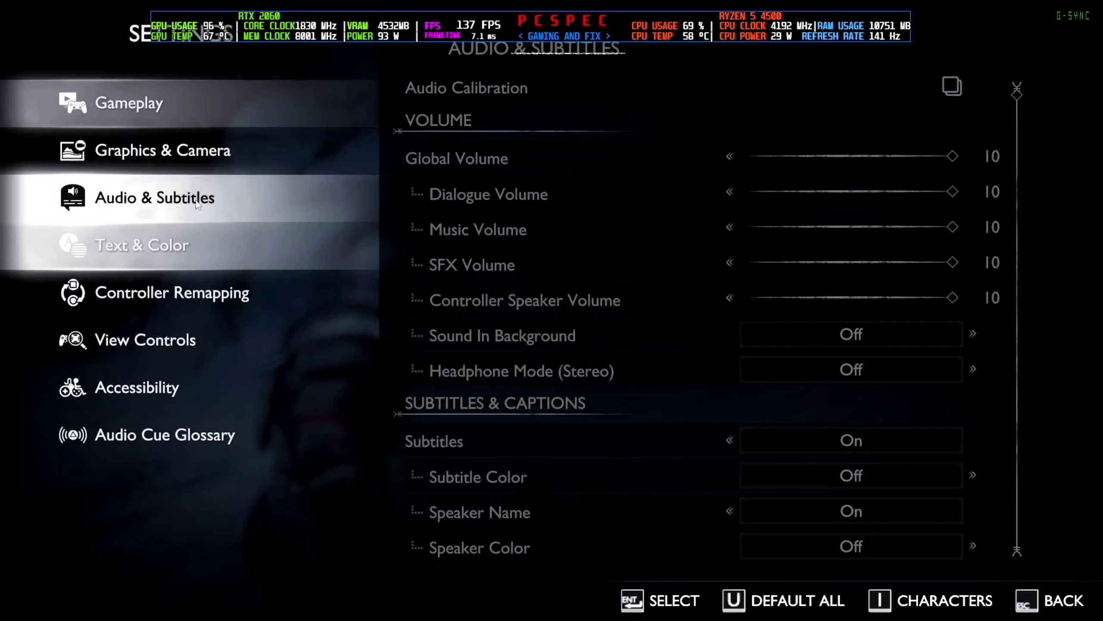
{"action": "key", "text": "Escape"}
{"action": "left_click", "coordinate": [177, 260]}
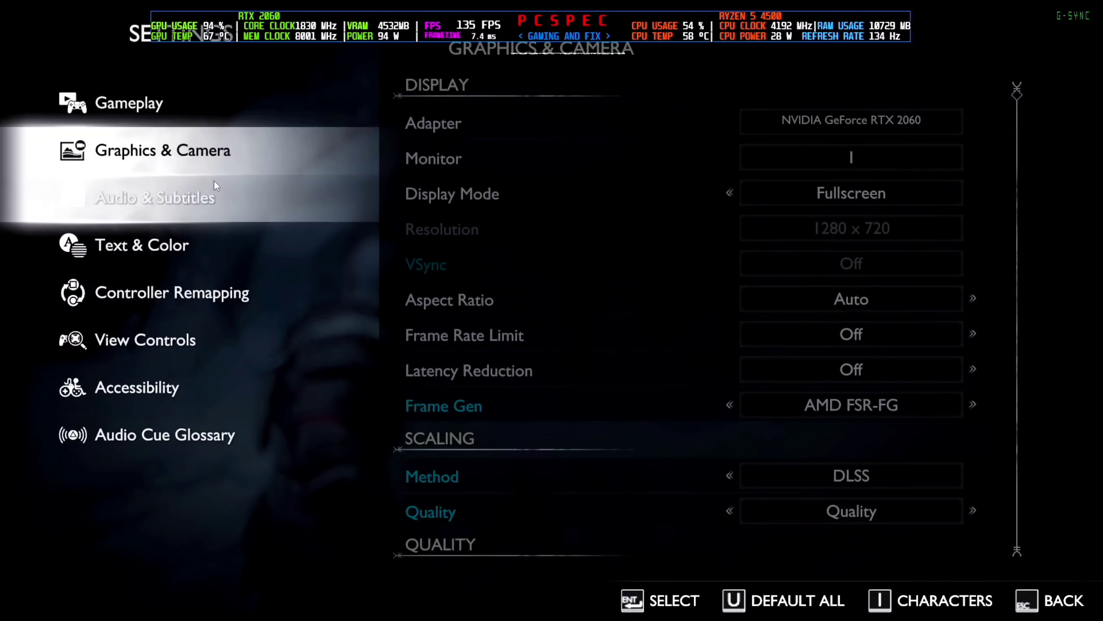
{"action": "left_click", "coordinate": [226, 161]}
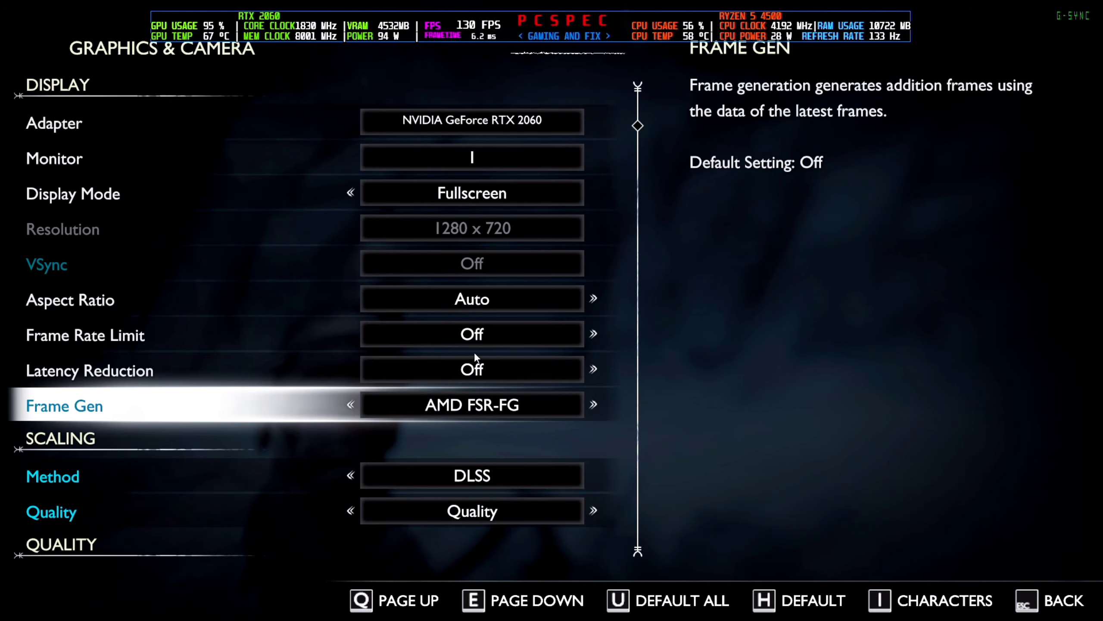
{"action": "left_click", "coordinate": [350, 404]}
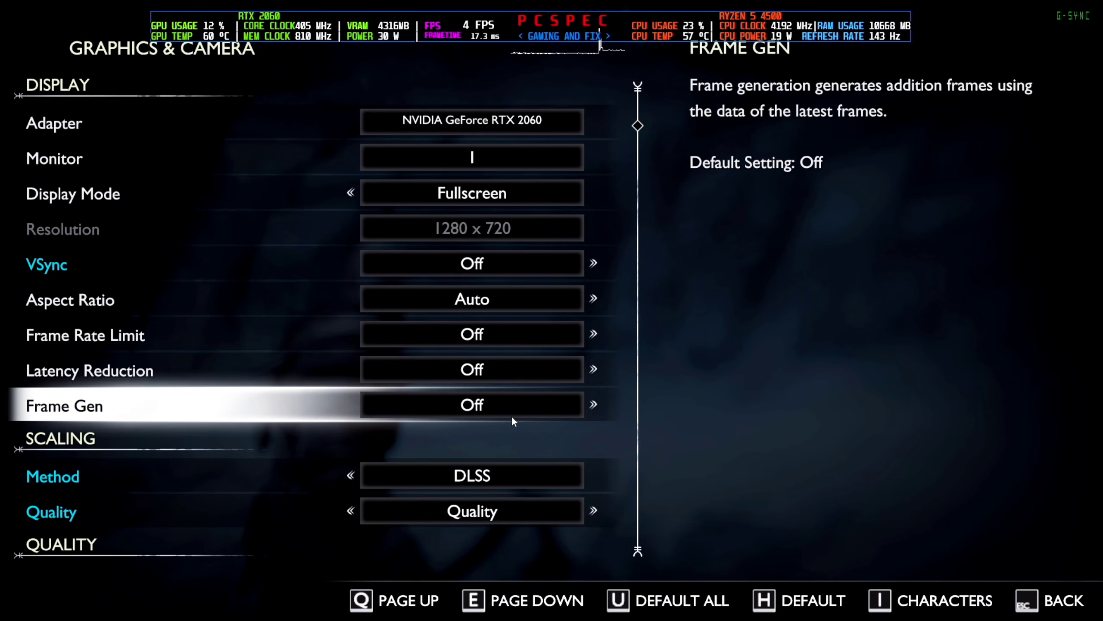
{"action": "key", "text": "Escape"}
{"action": "key", "text": "Escape"}
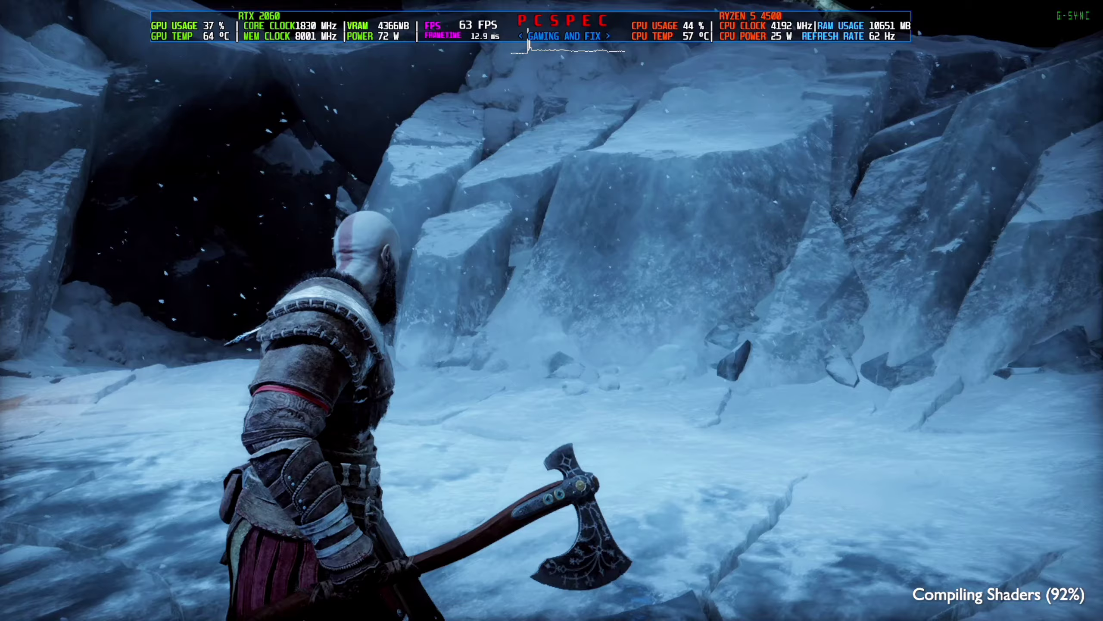
{"action": "key", "text": "w"}
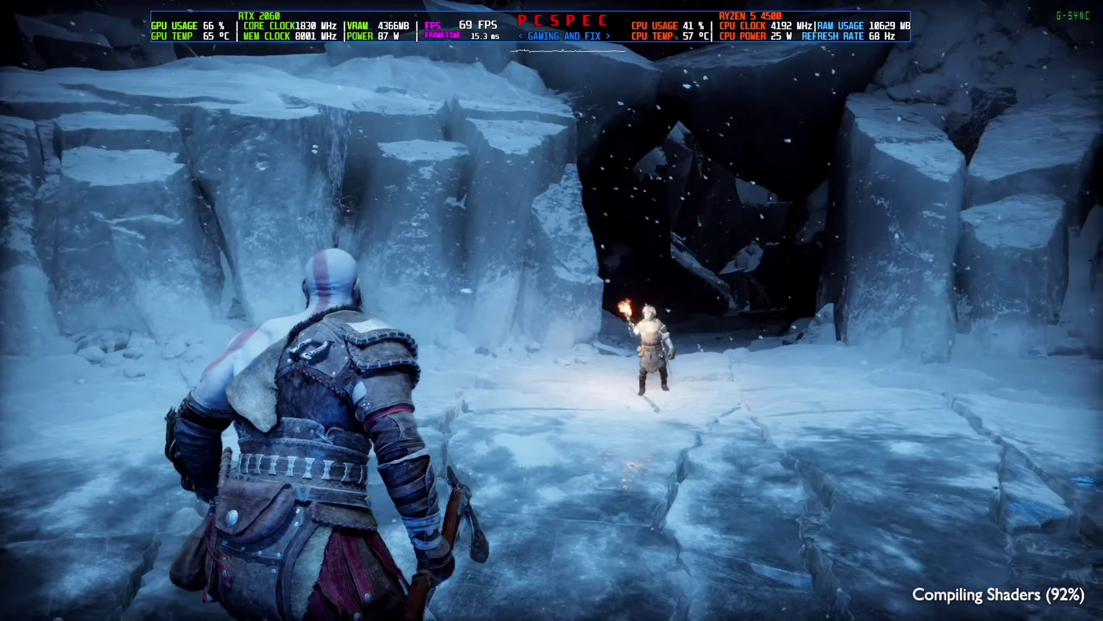
{"action": "key", "text": "w"}
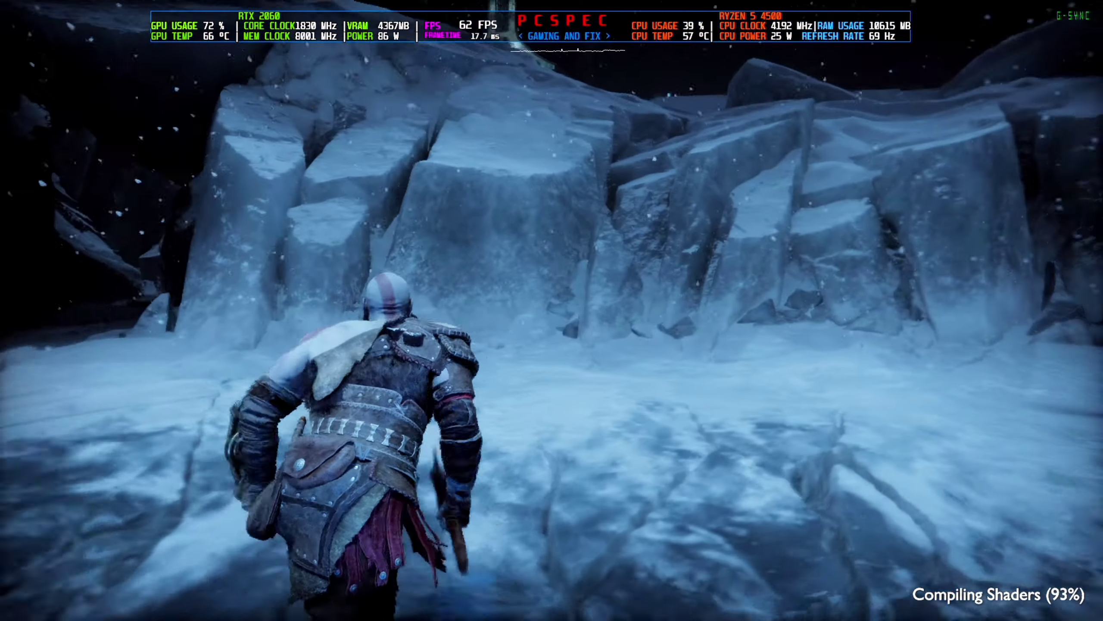
{"action": "key", "text": "w"}
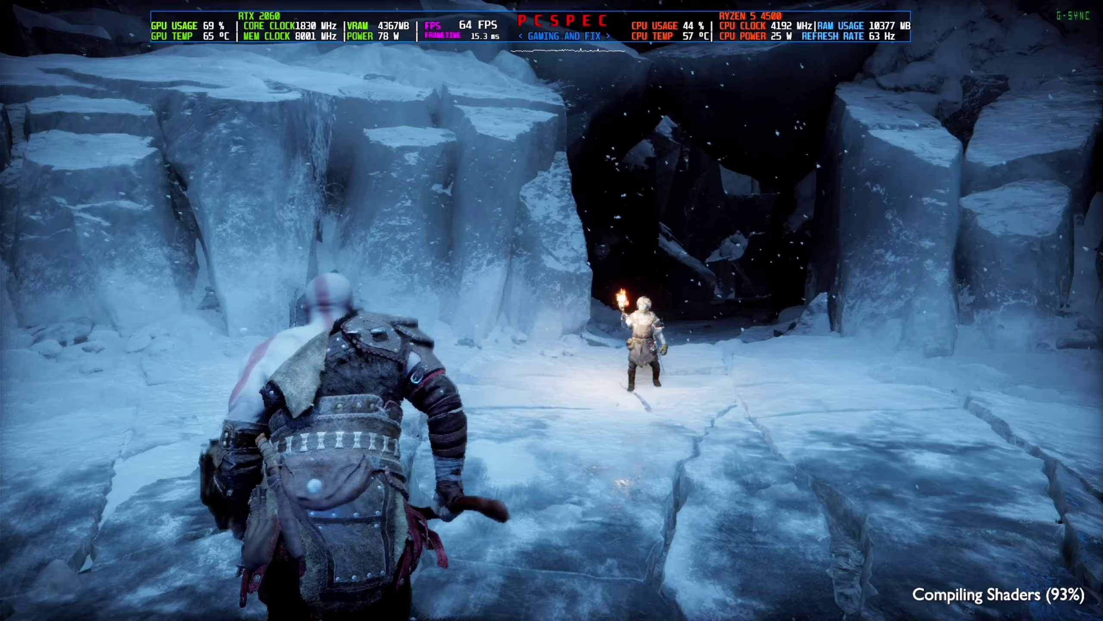
{"action": "key", "text": "w"}
Set Frame Gen to Nvidia DLSS-FG in the game's Graphics & Camera settings and resume the game.
{"action": "key", "text": "Escape"}
{"action": "left_click", "coordinate": [217, 244]}
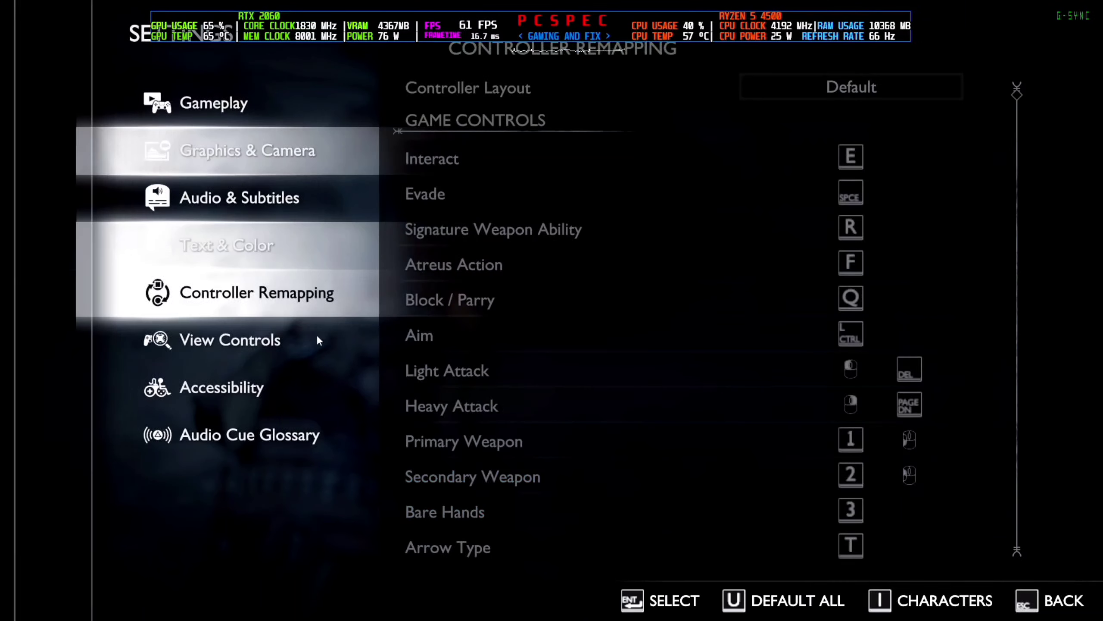
{"action": "left_click", "coordinate": [191, 159]}
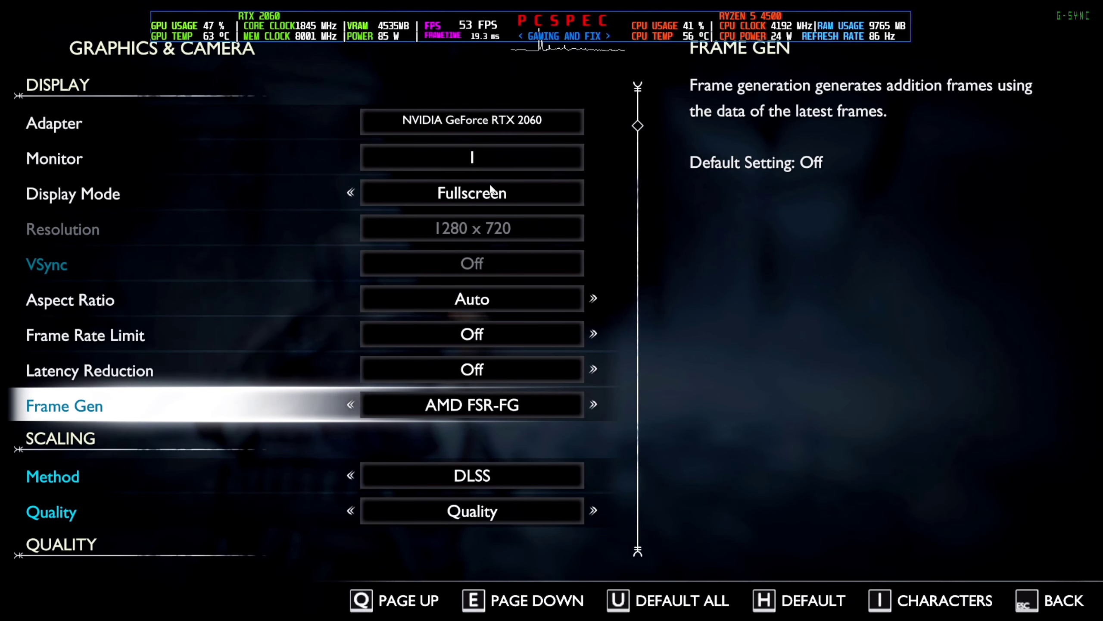
{"action": "left_click", "coordinate": [594, 405]}
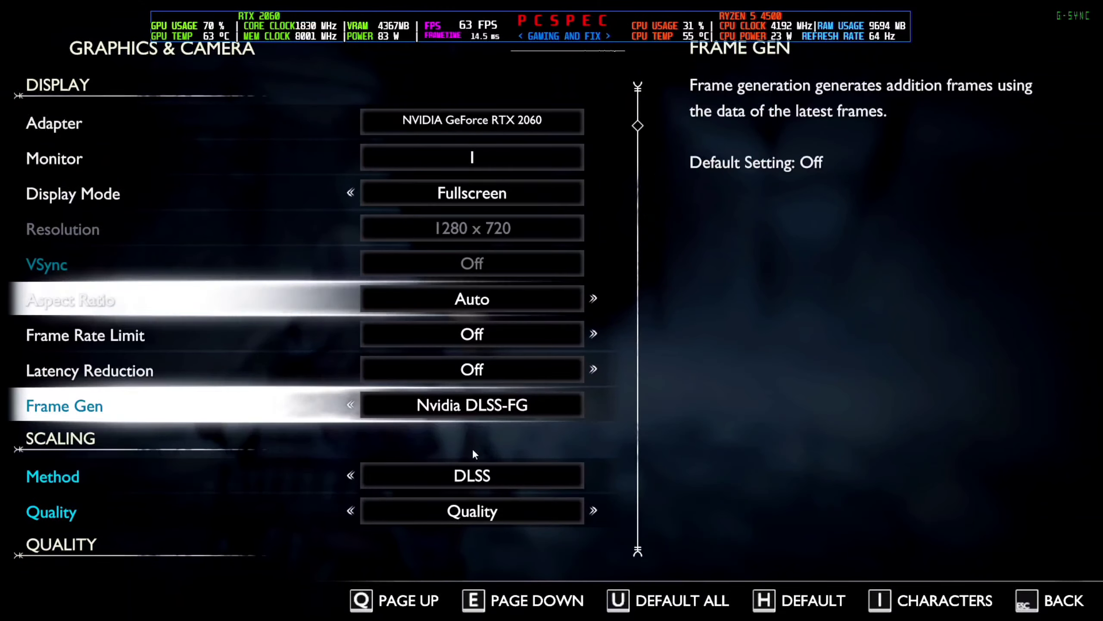
{"action": "key", "text": "Escape"}
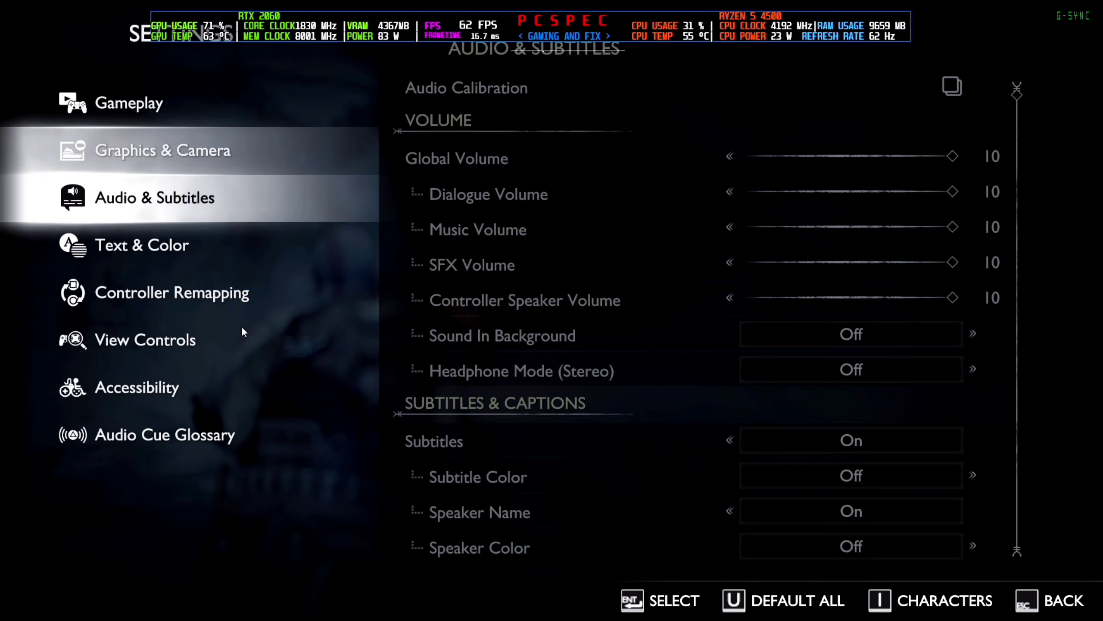
{"action": "key", "text": "Escape"}
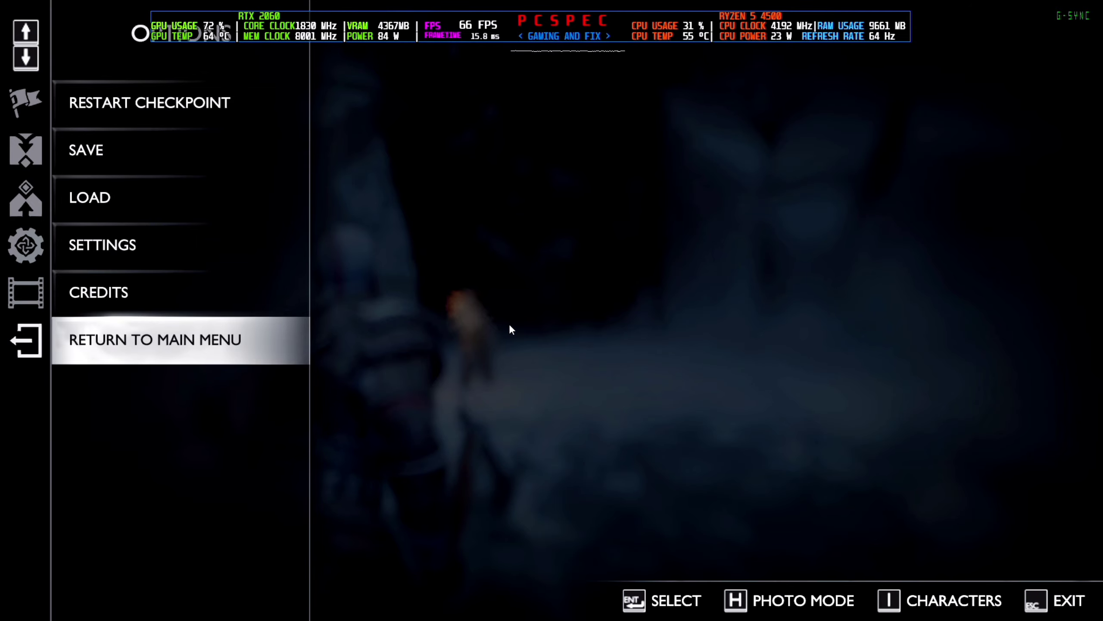
{"action": "key", "text": "Escape"}
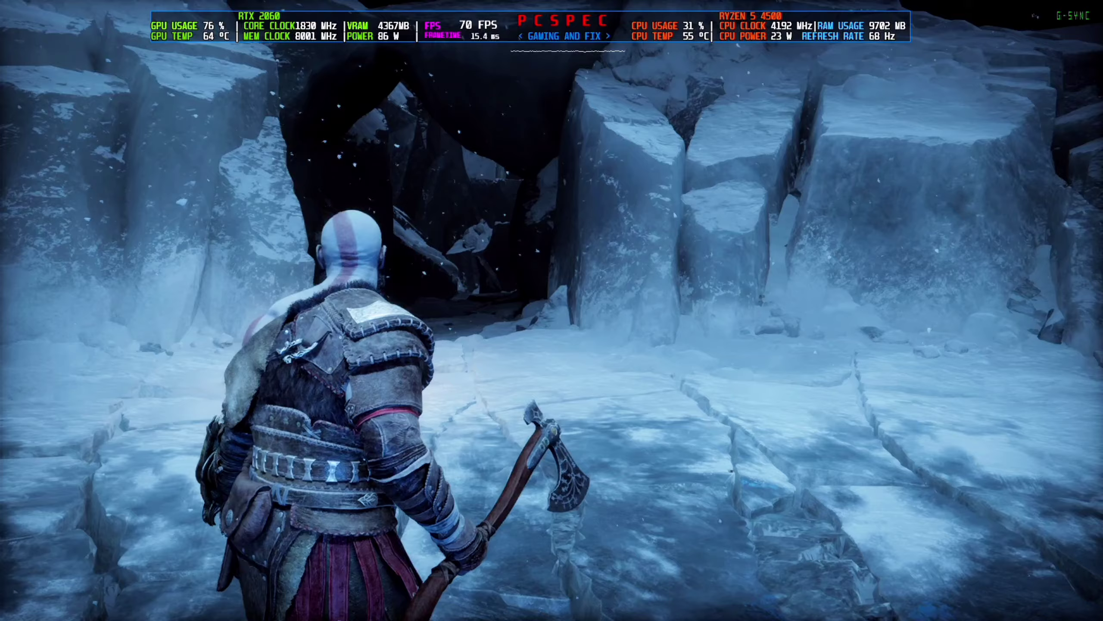
{"action": "key", "text": "Escape"}
{"action": "key", "text": "Escape"}
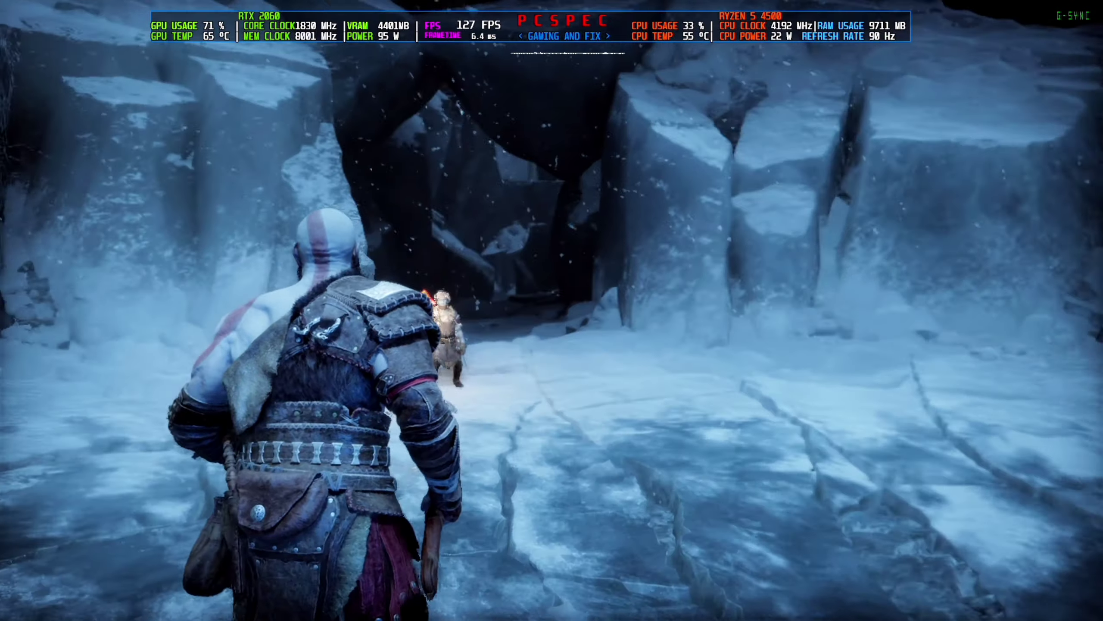
{"action": "key", "text": "w"}
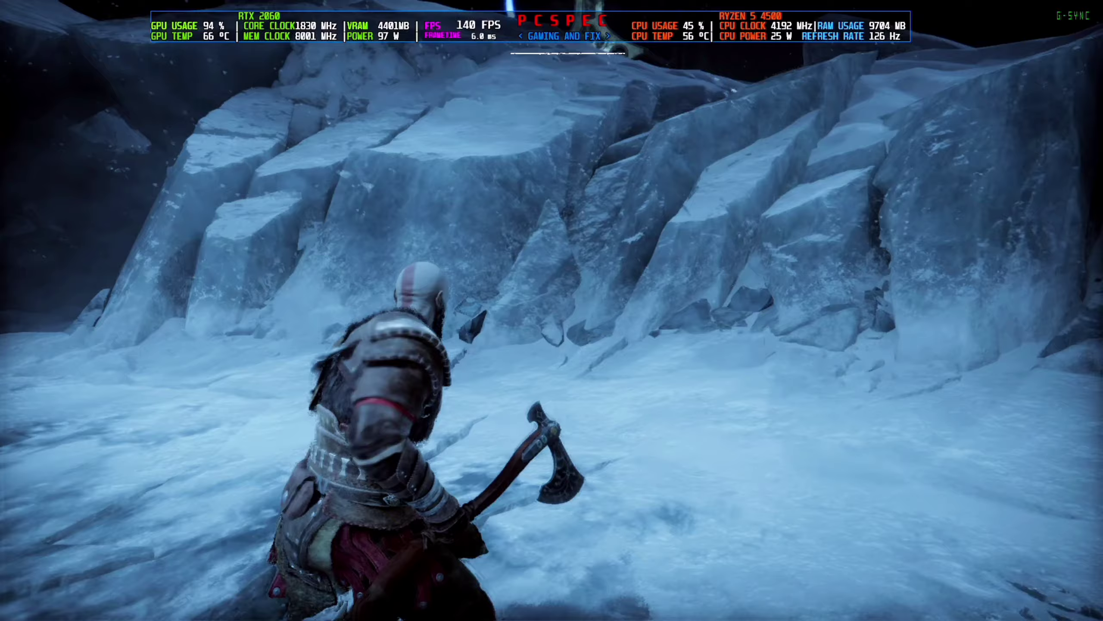
{"action": "key", "text": "w"}
{"action": "key", "text": "w"}
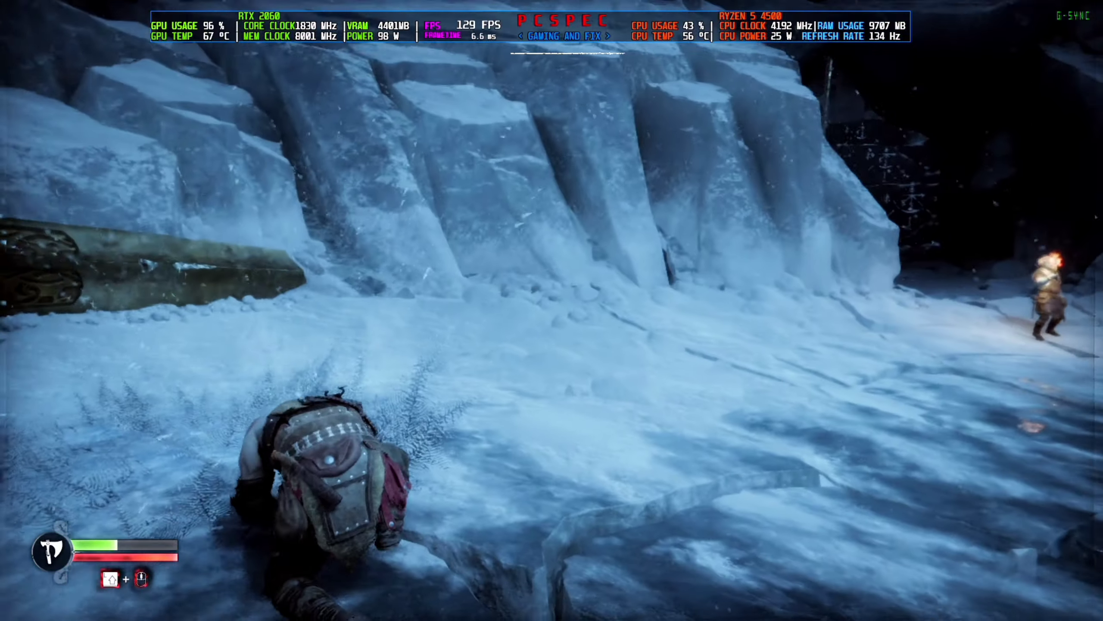
{"action": "key", "text": "w"}
{"action": "key", "text": "w"}
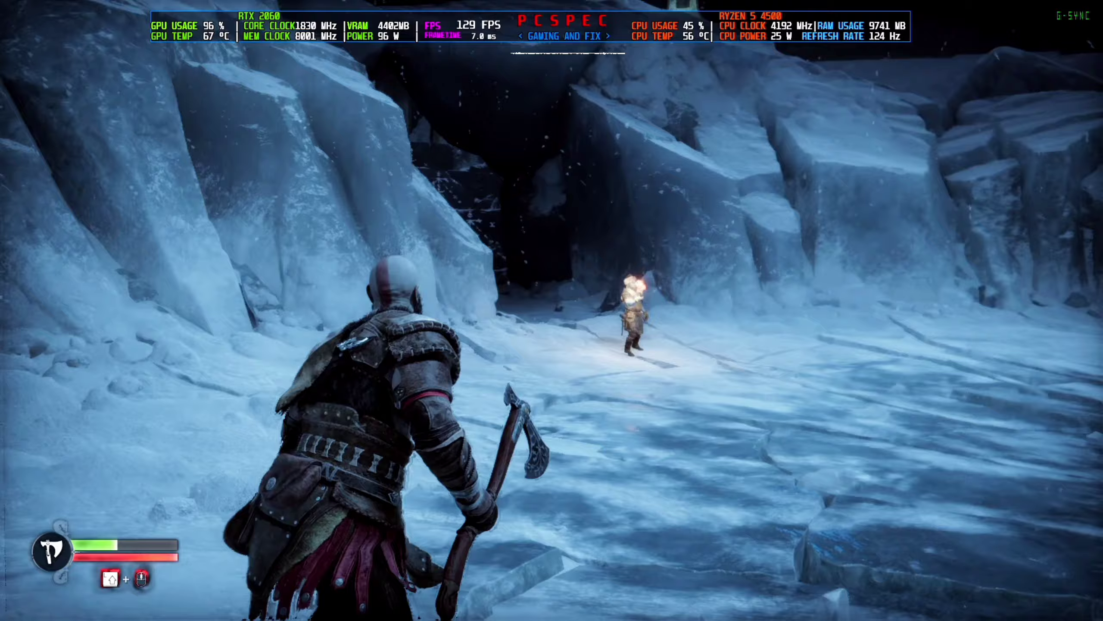
{"action": "key", "text": "w"}
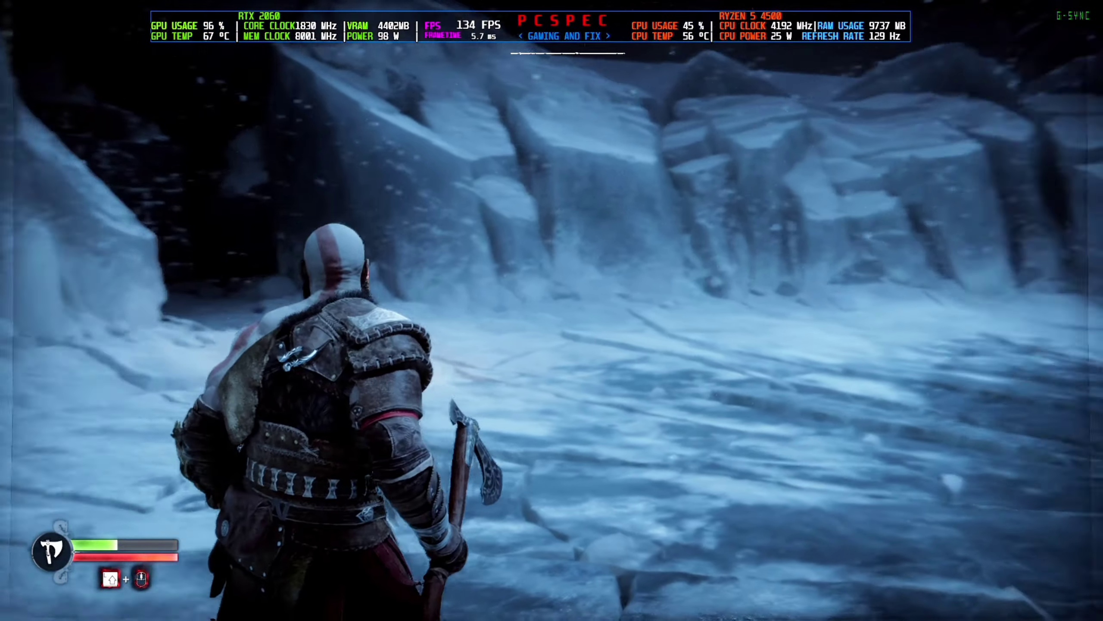
{"action": "key", "text": "space"}
{"action": "key", "text": "w"}
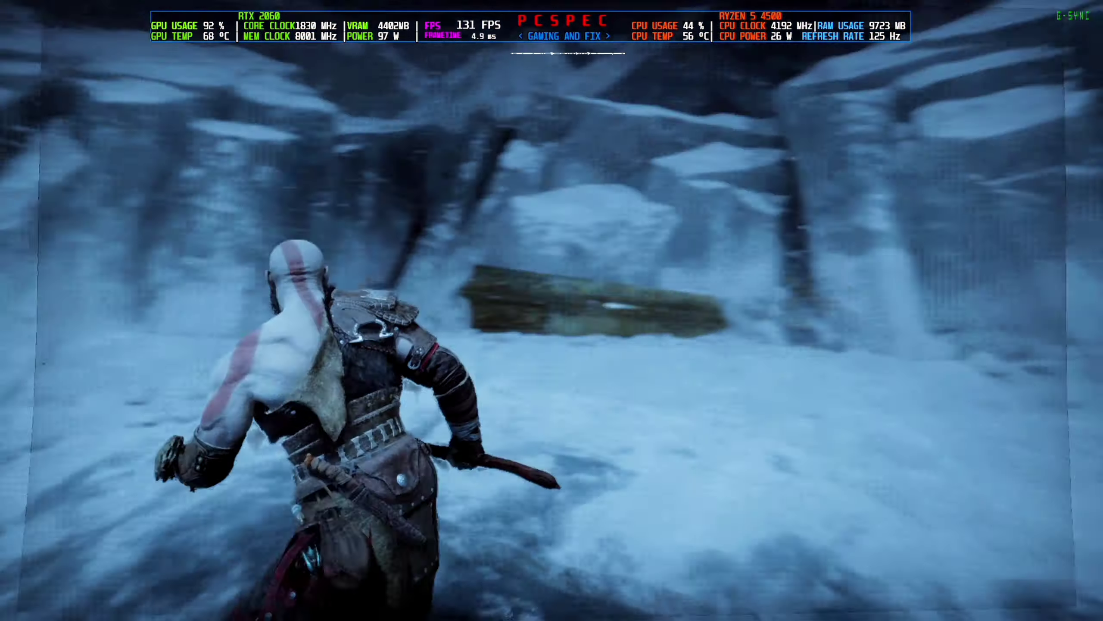
{"action": "key", "text": "w"}
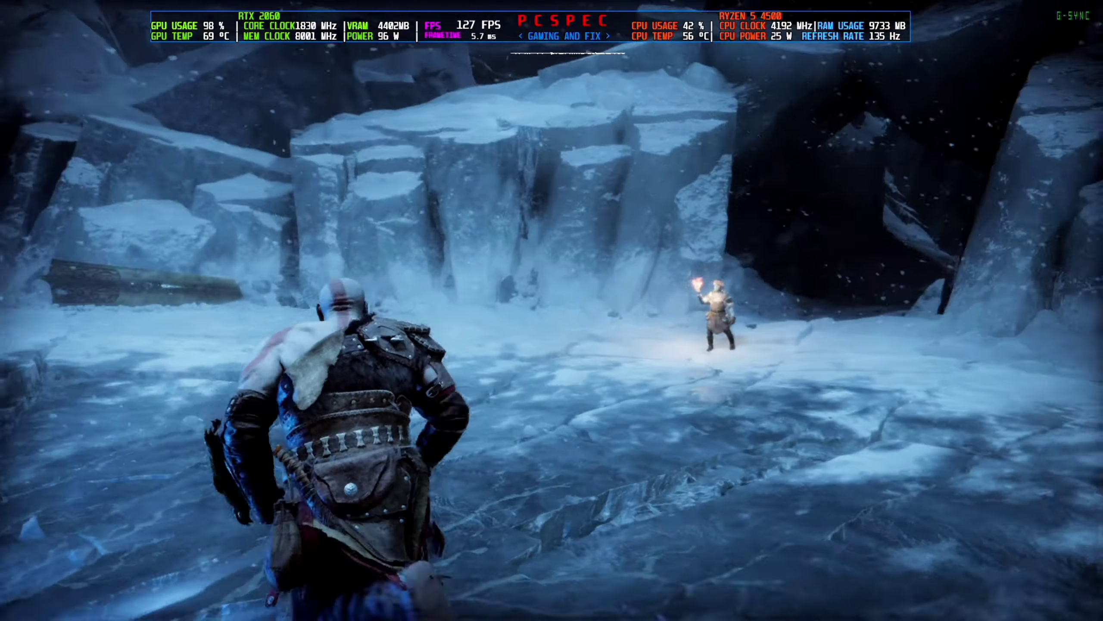
{"action": "key", "text": "w"}
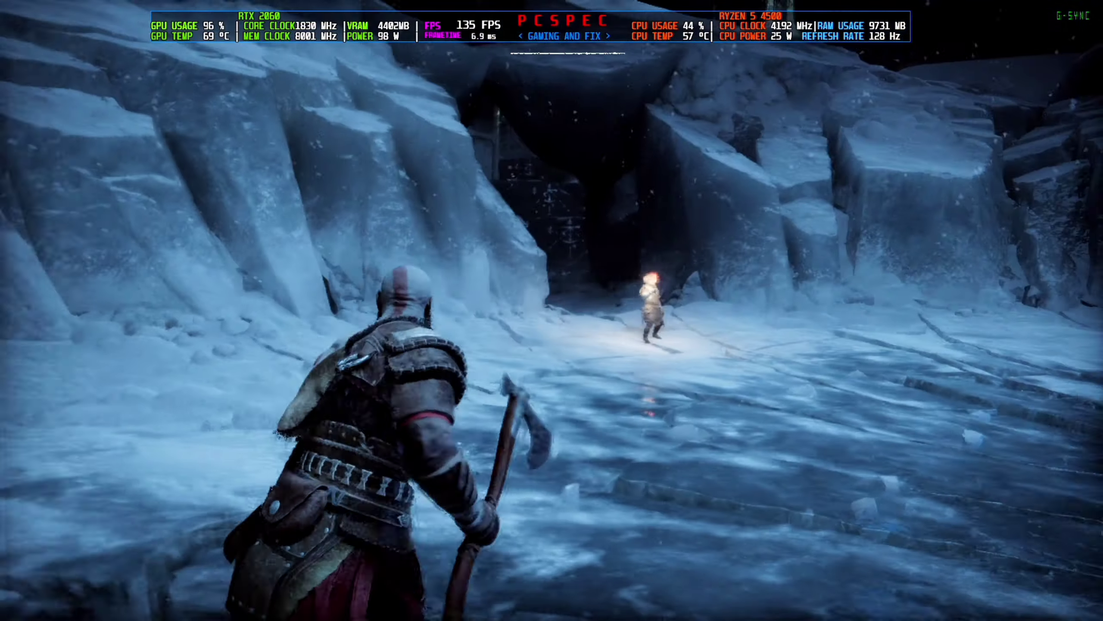
{"action": "key", "text": "w"}
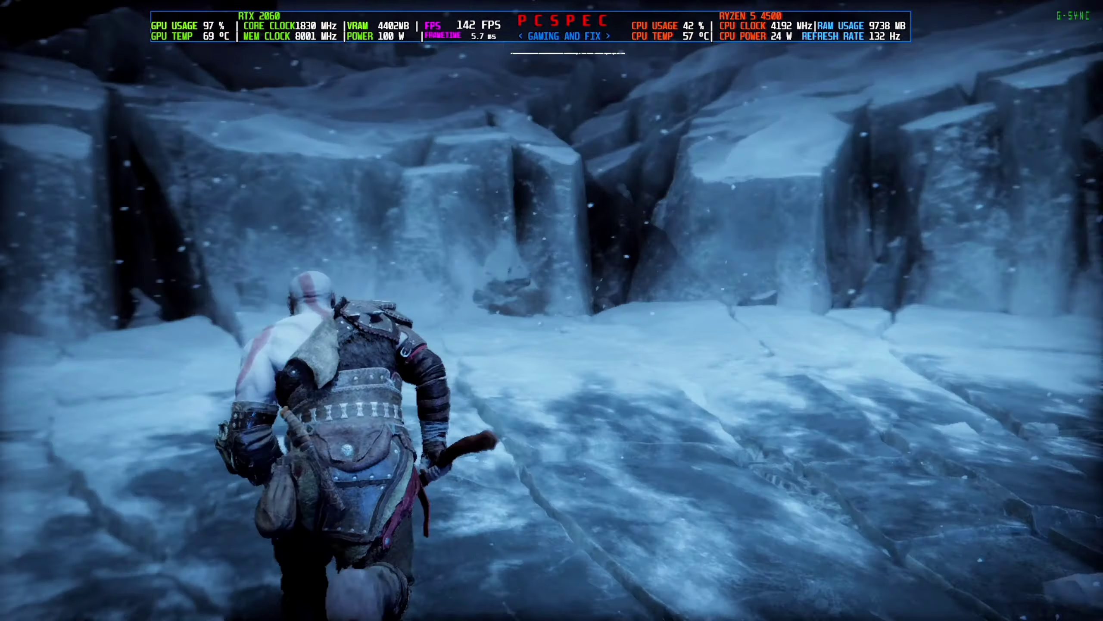
{"action": "key", "text": "w"}
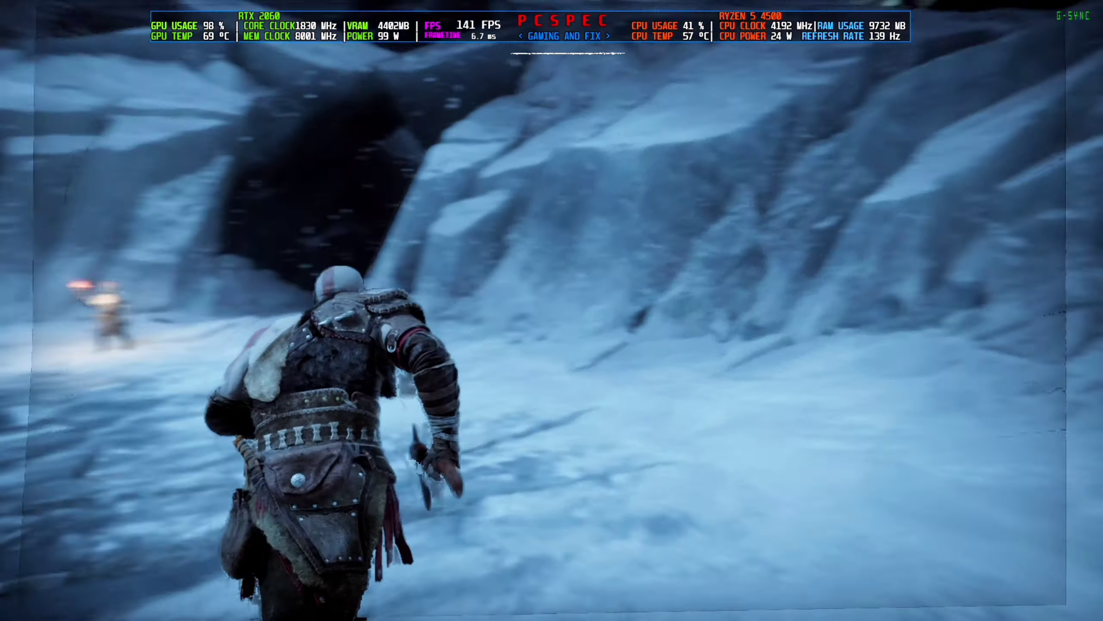
{"action": "key", "text": "w"}
{"action": "key", "text": "1"}
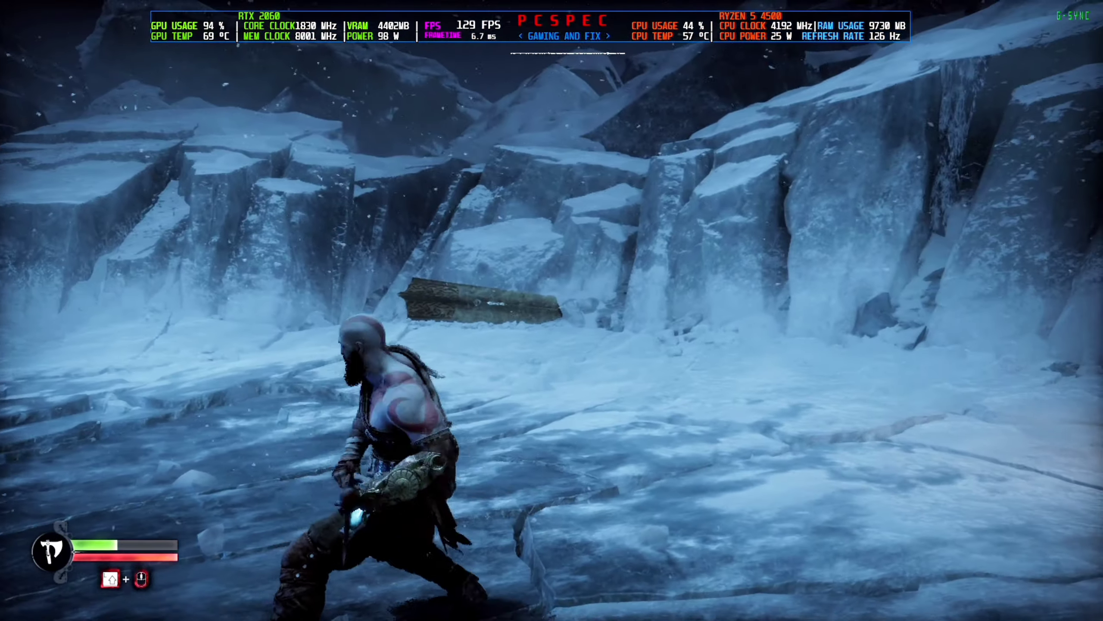
Review the Frame Gen and Scaling options in the game's Graphics & Camera settings and resume the game.
{"action": "key", "text": "Escape"}
{"action": "mouse_move", "coordinate": [224, 146]}
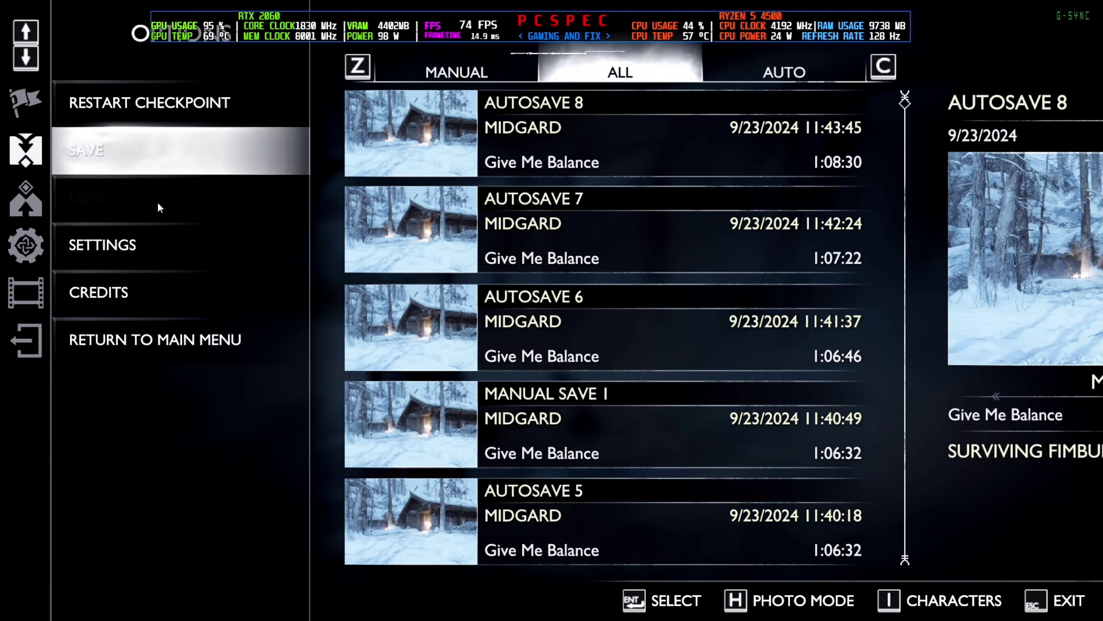
{"action": "left_click", "coordinate": [156, 244]}
{"action": "left_click", "coordinate": [330, 150]}
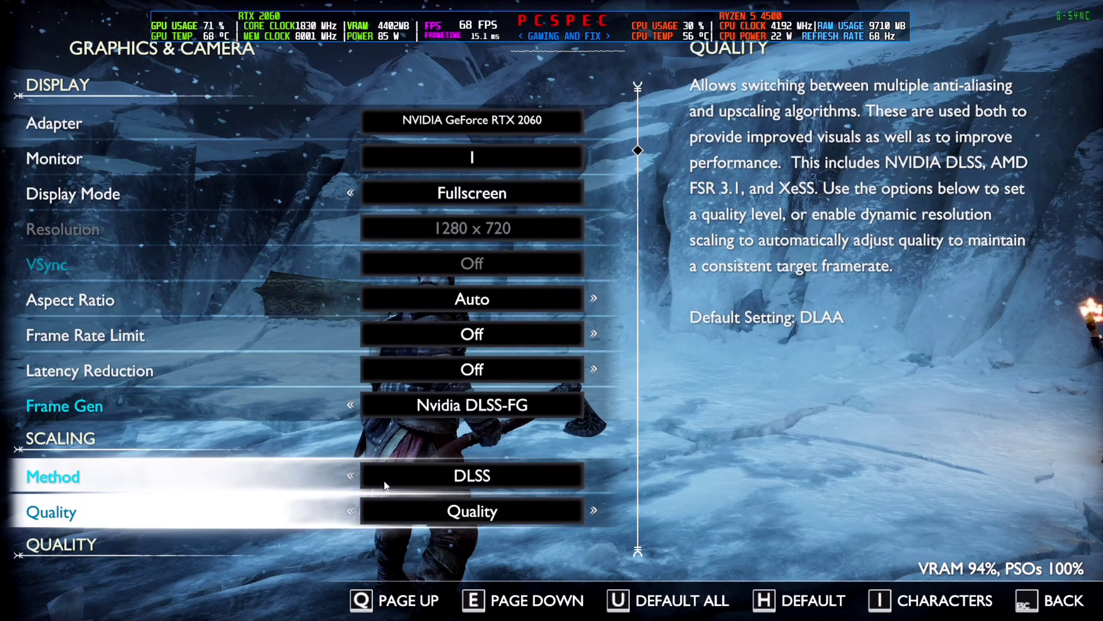
{"action": "key", "text": "Escape"}
{"action": "key", "text": "Escape"}
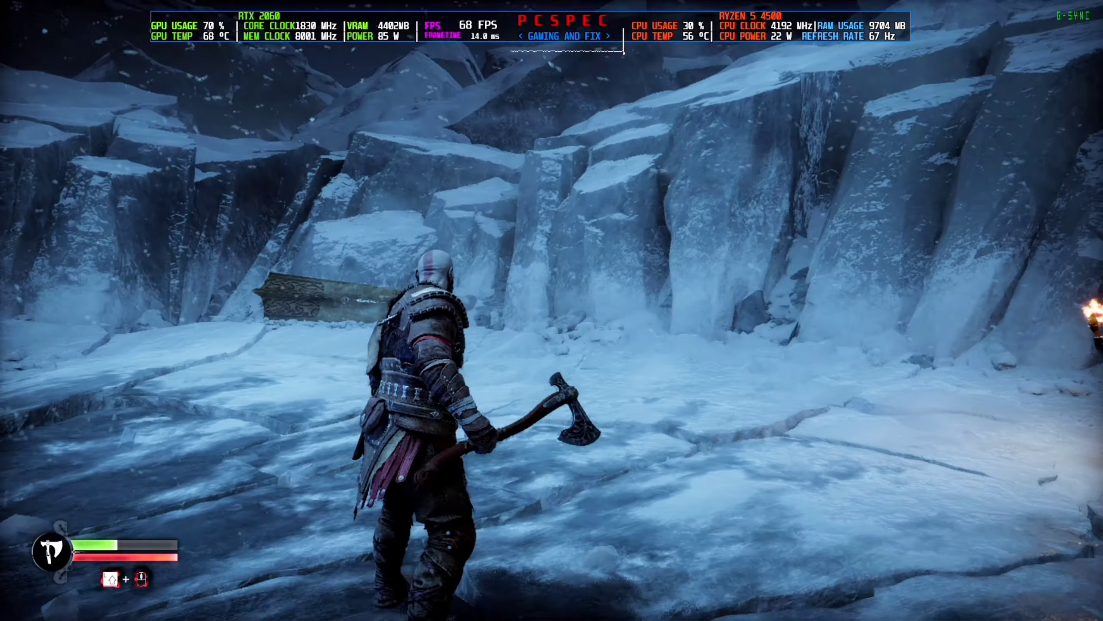
{"action": "key", "text": "w"}
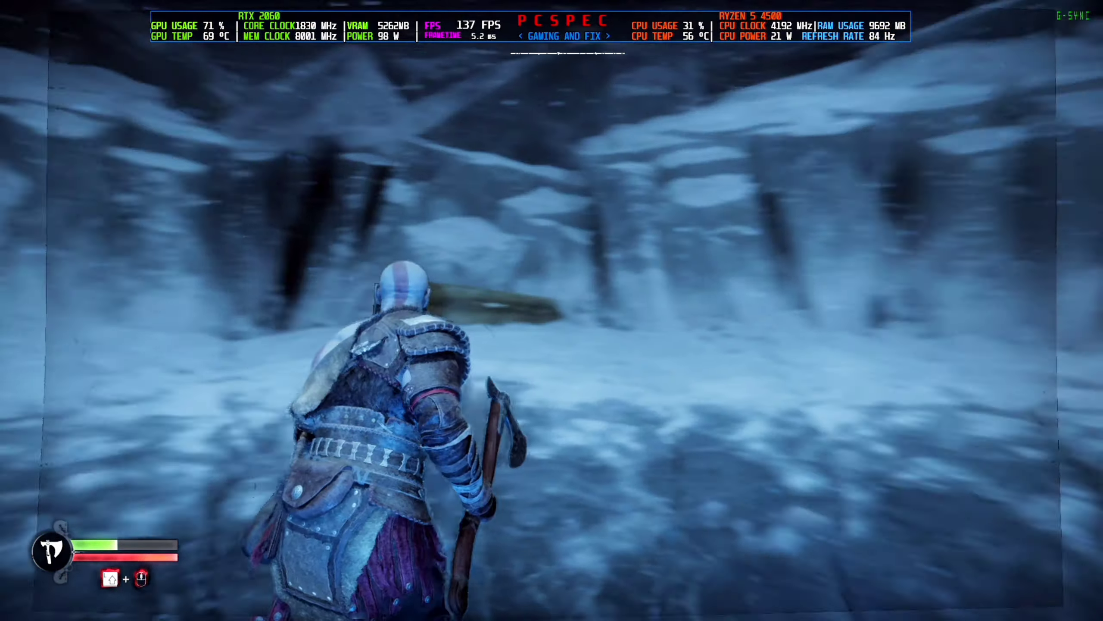
{"action": "key", "text": "w"}
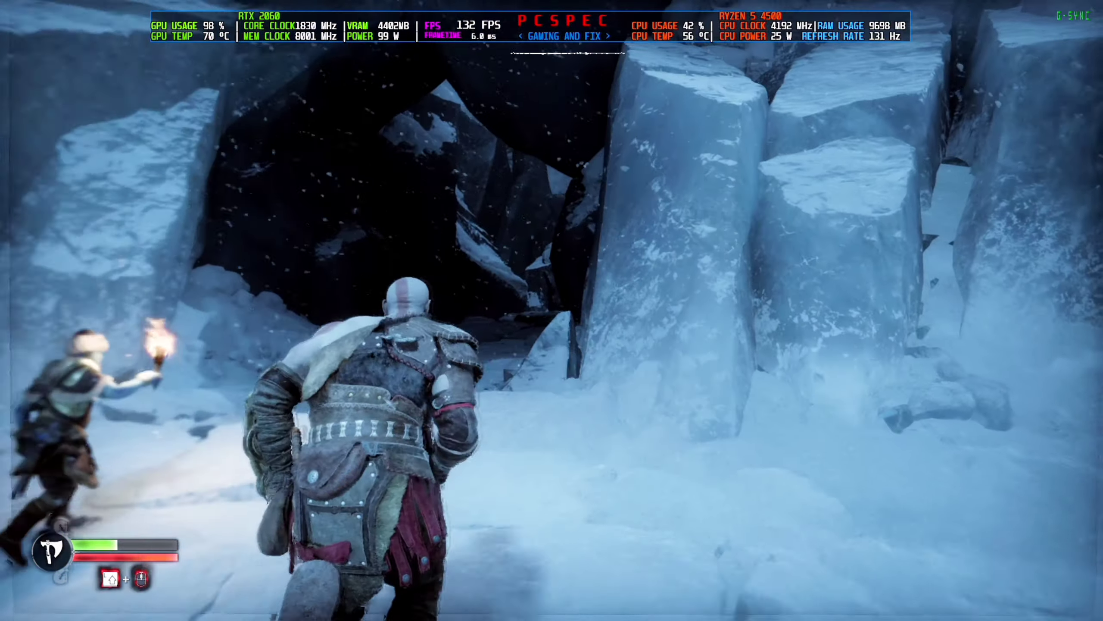
{"action": "key", "text": "w"}
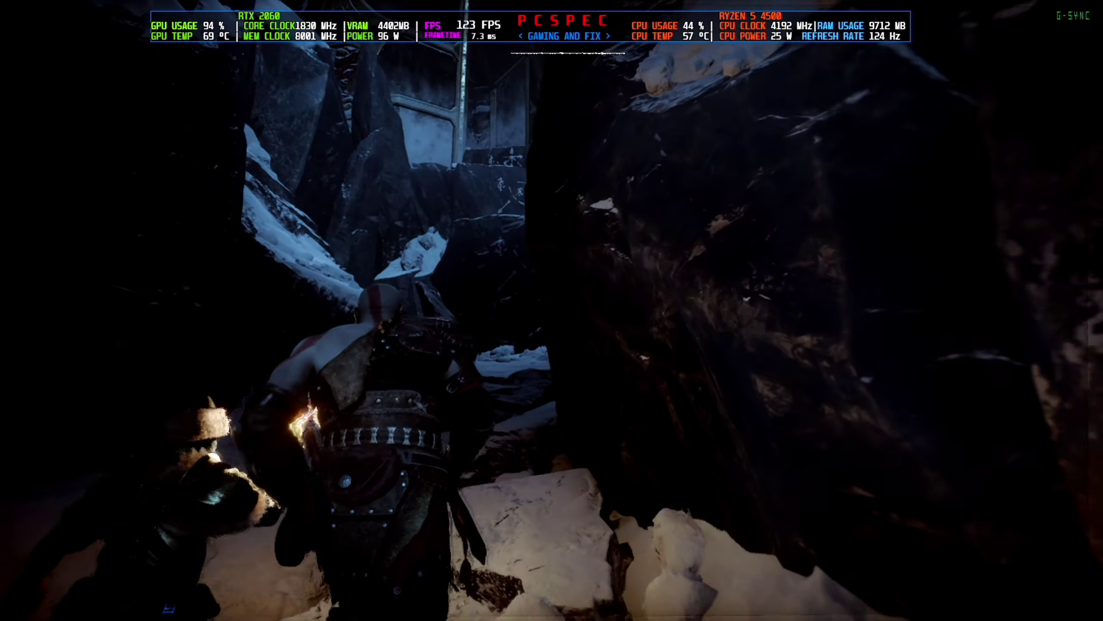
{"action": "key", "text": "w"}
{"action": "key", "text": "e"}
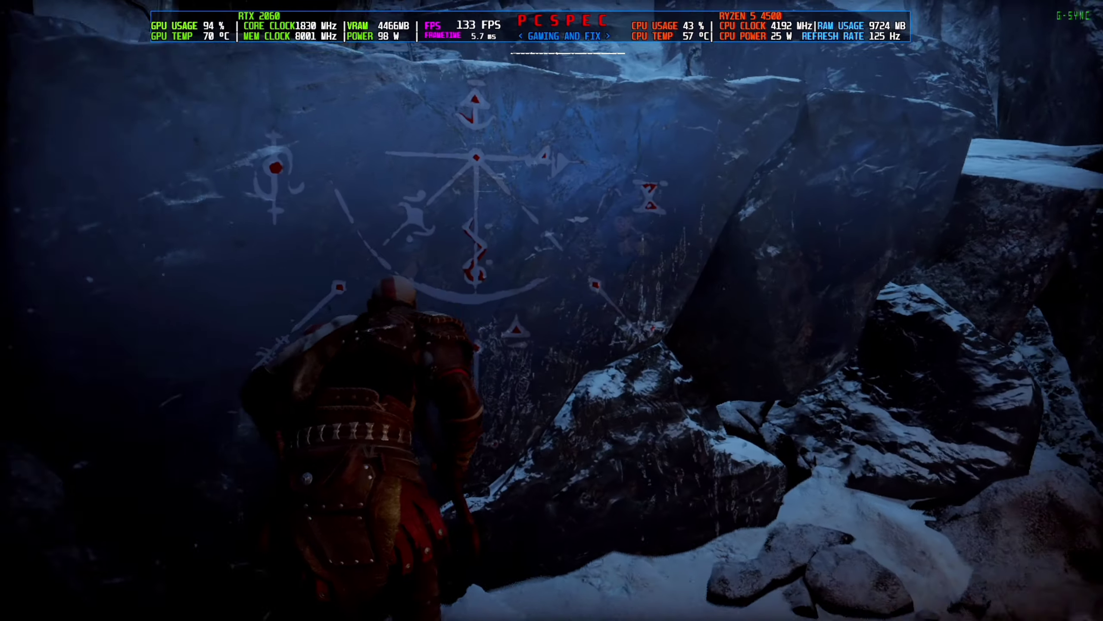
{"action": "key", "text": "w"}
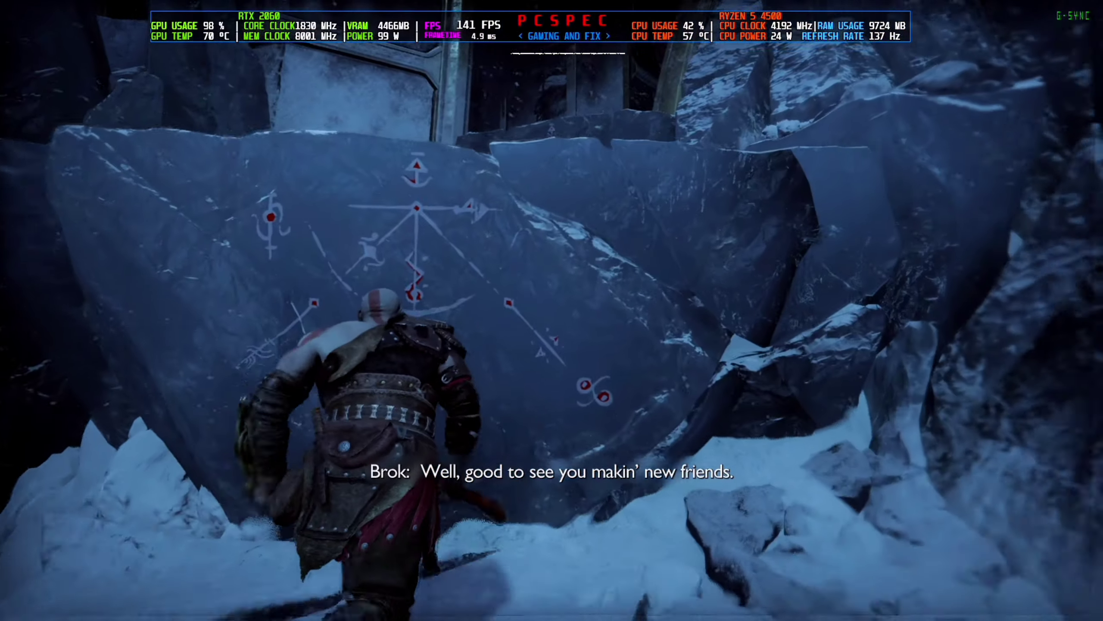
{"action": "key", "text": "w"}
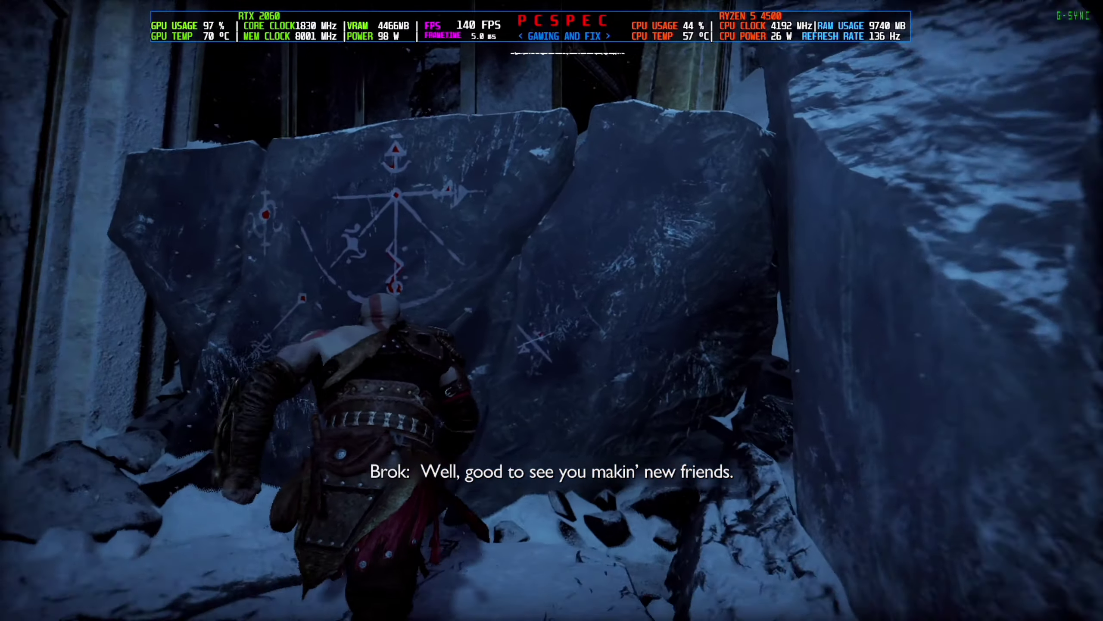
{"action": "key", "text": "w"}
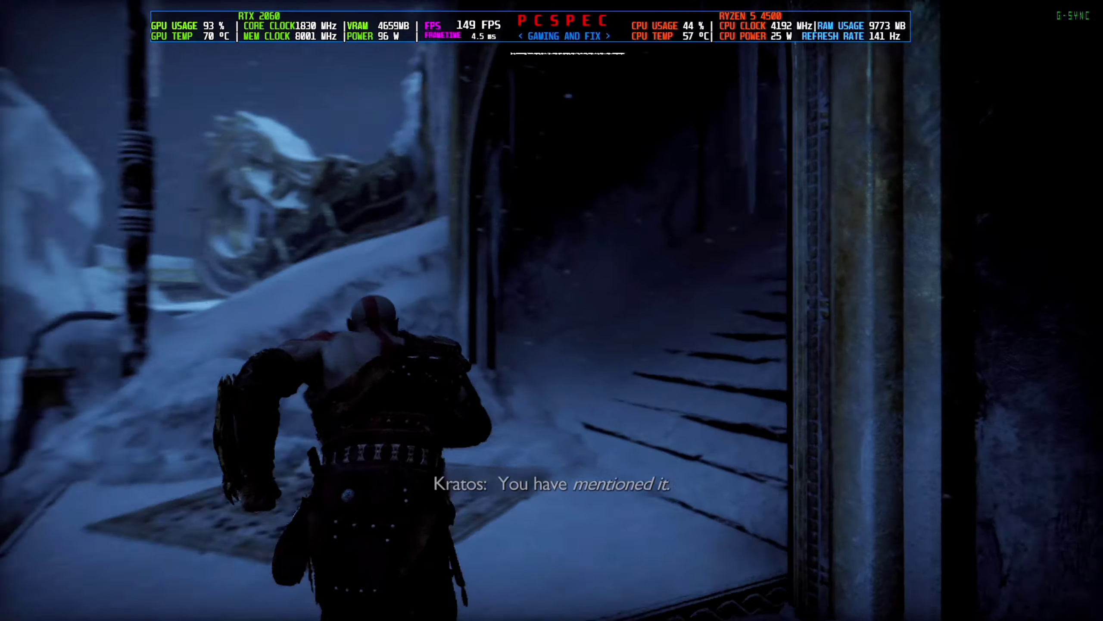
{"action": "key", "text": "w"}
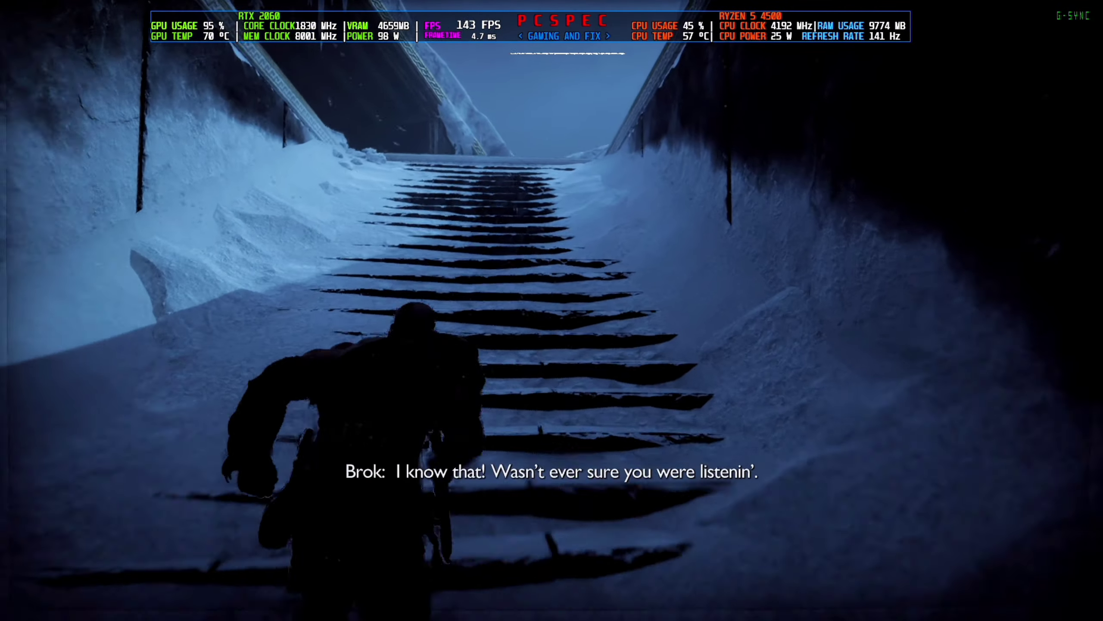
{"action": "key", "text": "w"}
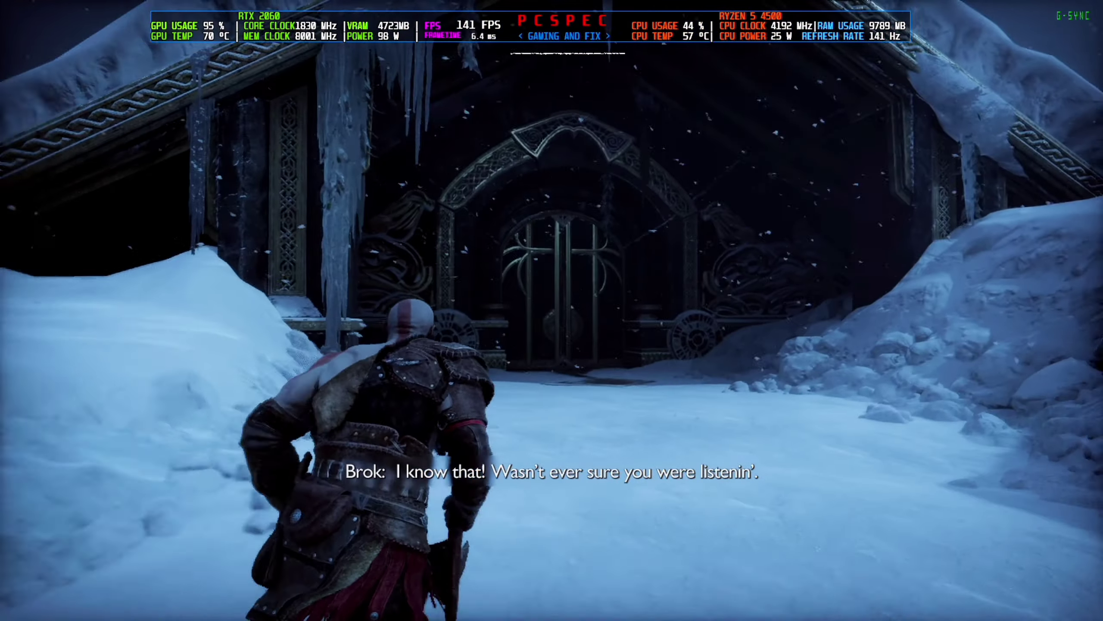